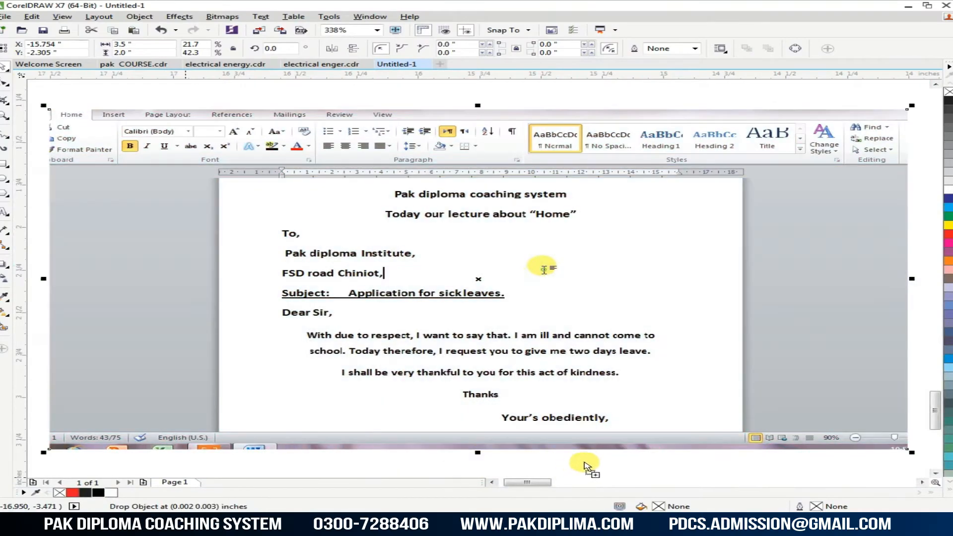
Step: Scale the pointing-woman cut-out to about 76.6%, move it to the screenshot's lower corner and PowerClip it inside the screenshot frame
key(F4)
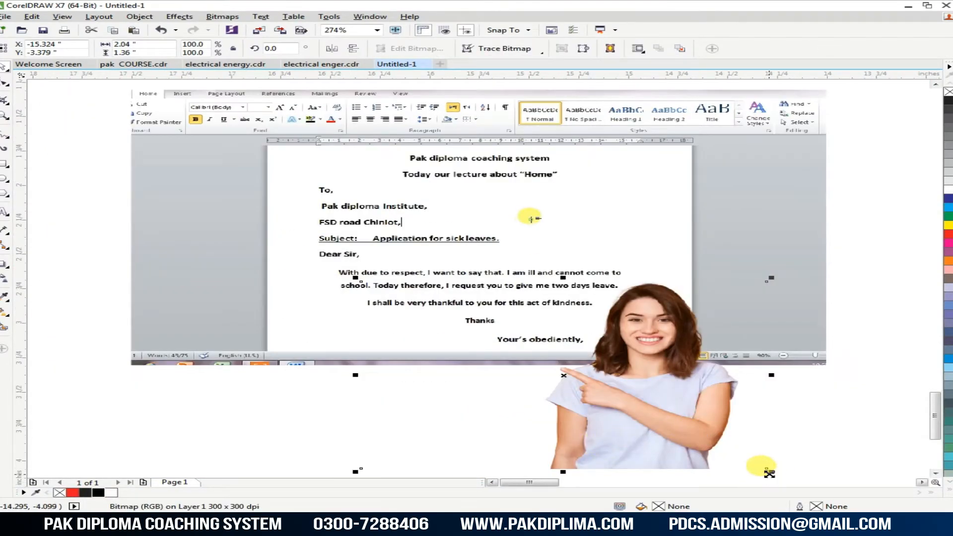
drag(770, 472, 724, 460)
drag(656, 404, 738, 399)
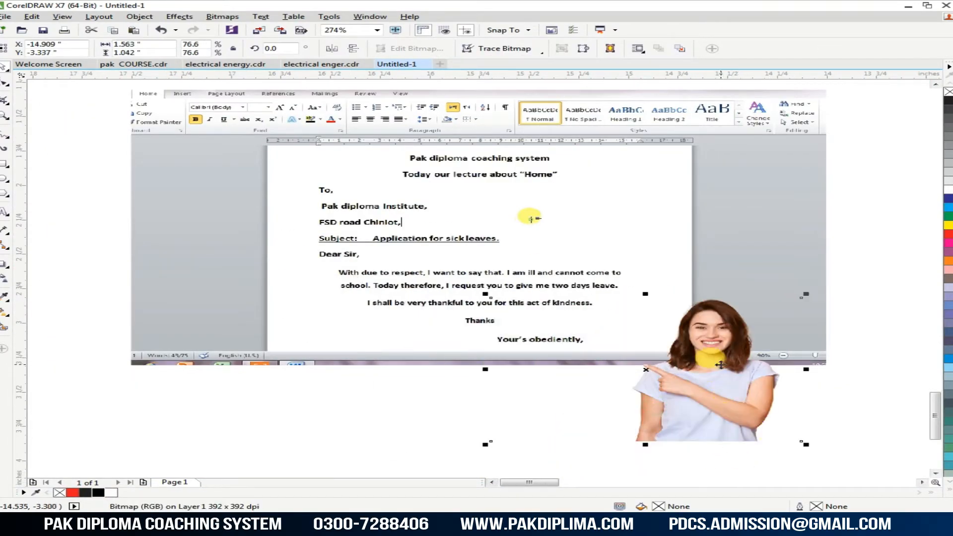
right_click(722, 366)
click(773, 84)
click(690, 161)
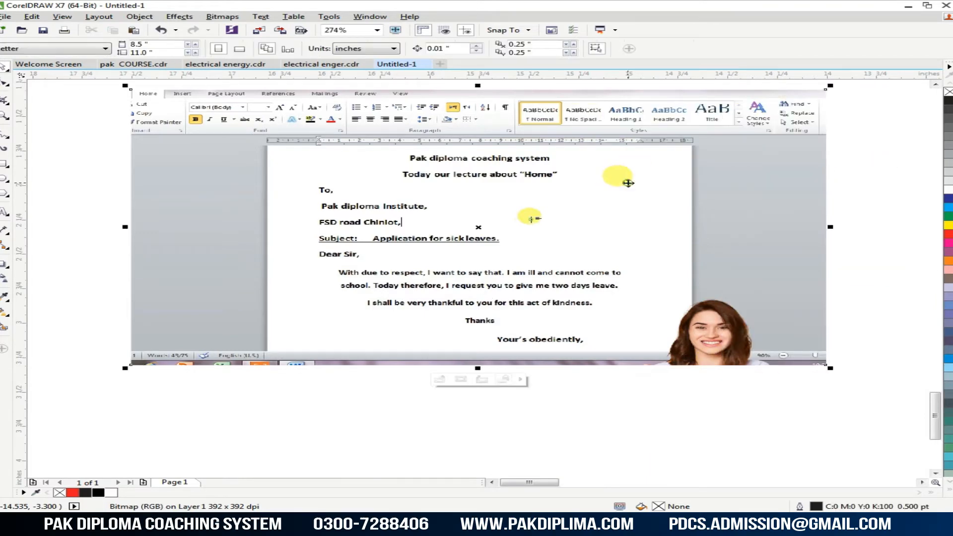
Step: Edit the PowerClip contents, moving the woman up fully into the frame and enlarging her to about 85.5%, and finish editing
right_click(628, 182)
click(675, 228)
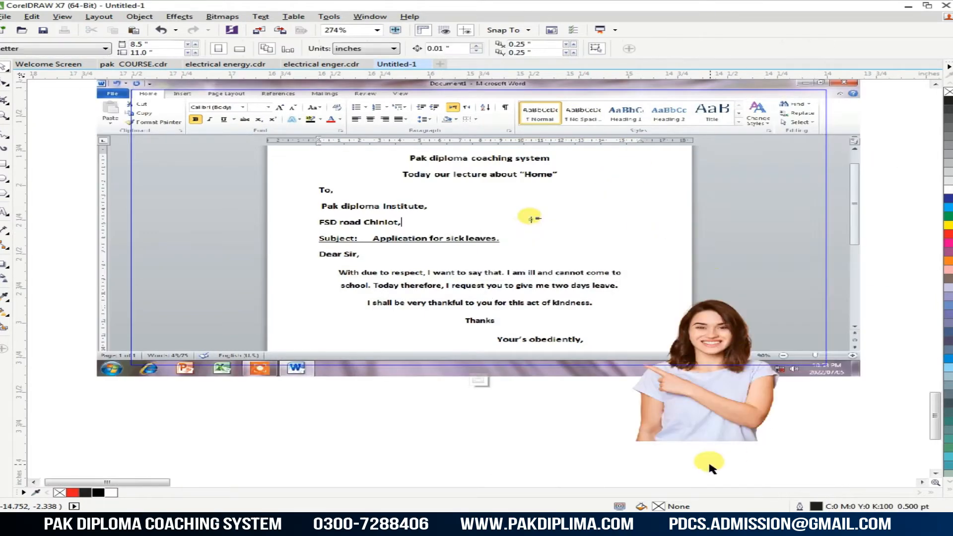
drag(710, 377, 715, 356)
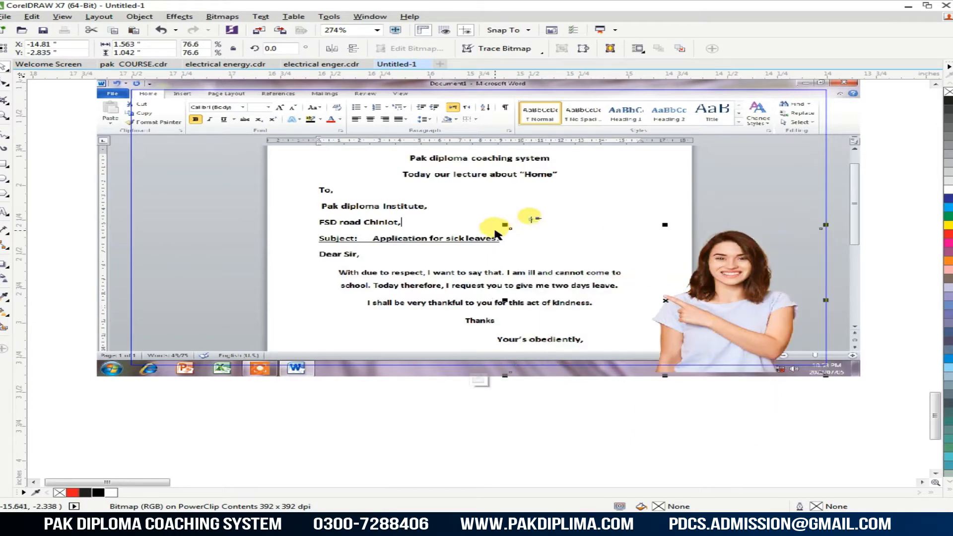
drag(500, 226, 469, 208)
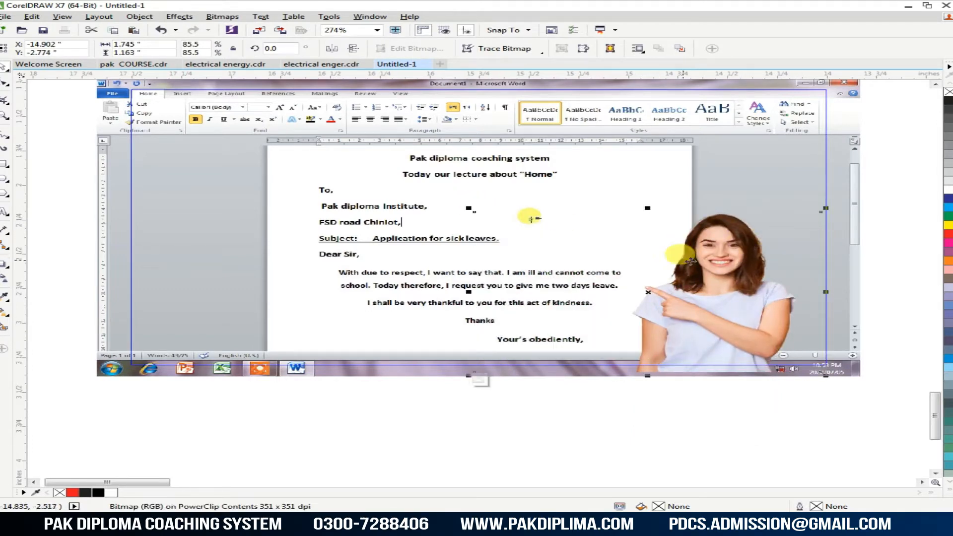
right_click(713, 266)
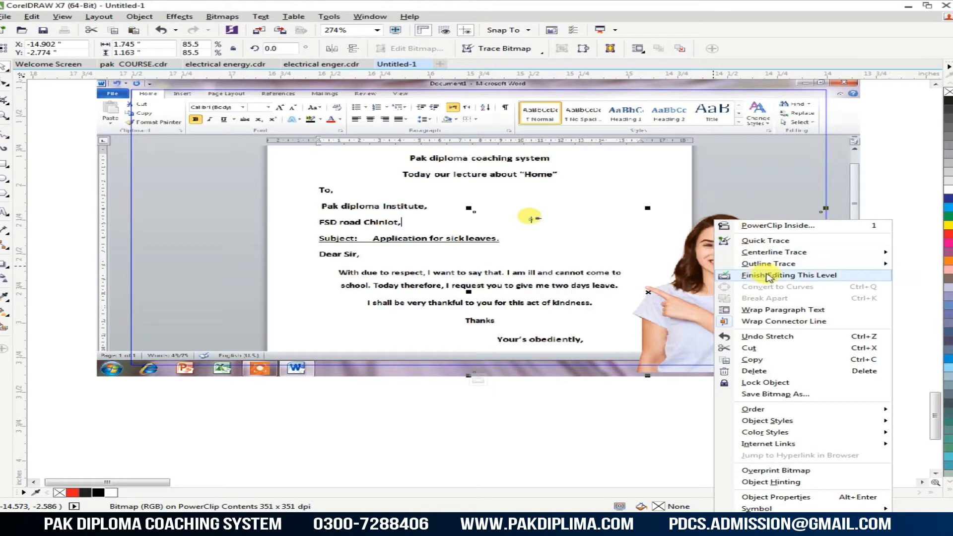
click(781, 277)
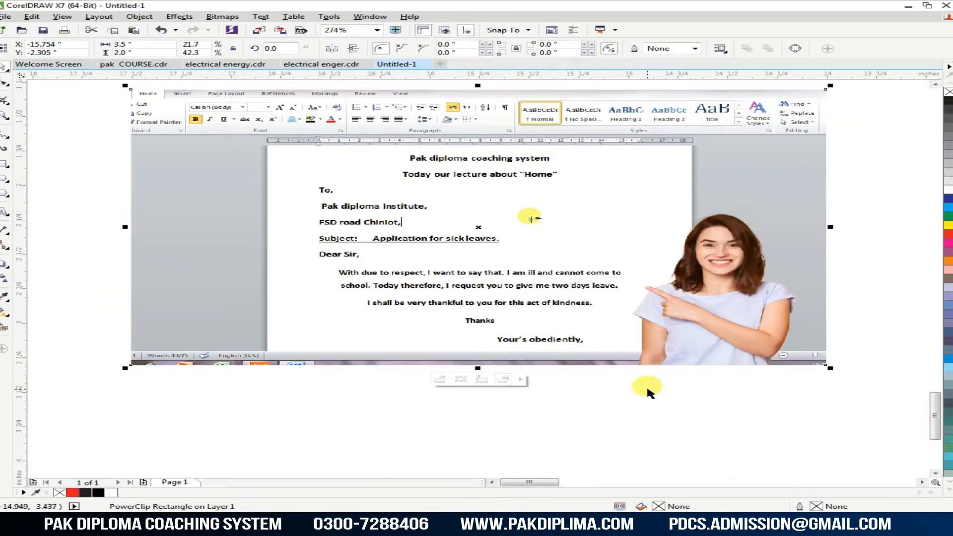
scroll(660, 367, down, 3)
scroll(662, 369, up, 2)
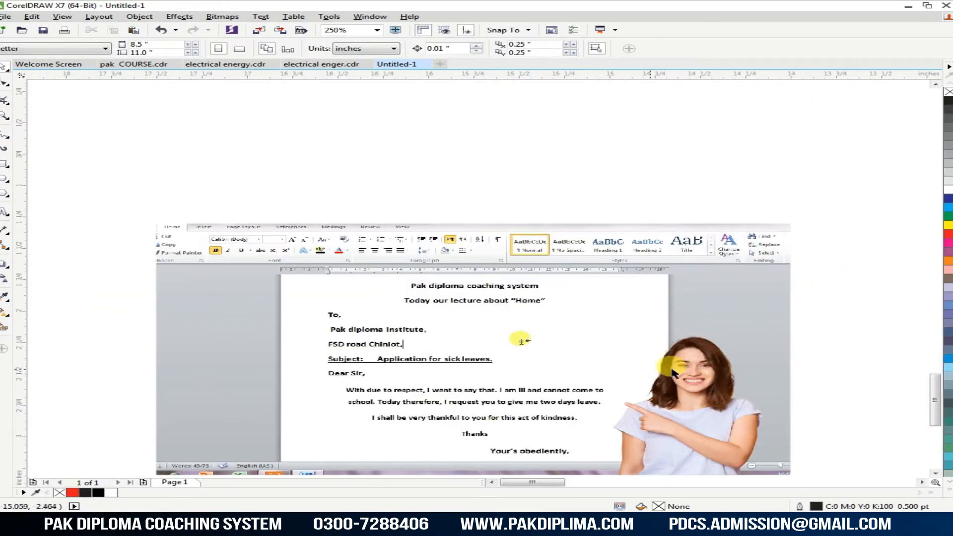
scroll(665, 369, down, 2)
scroll(608, 414, up, 1)
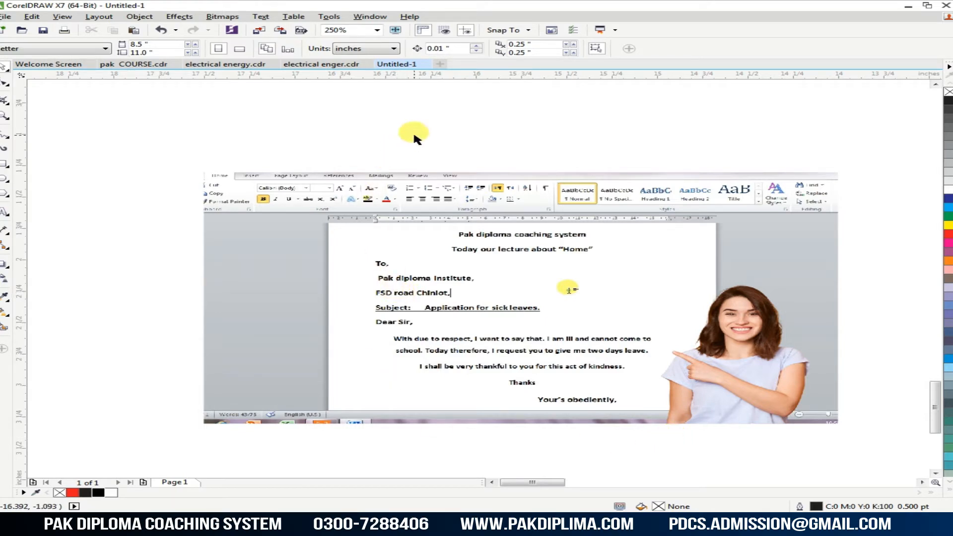
click(449, 258)
scroll(432, 252, down, 2)
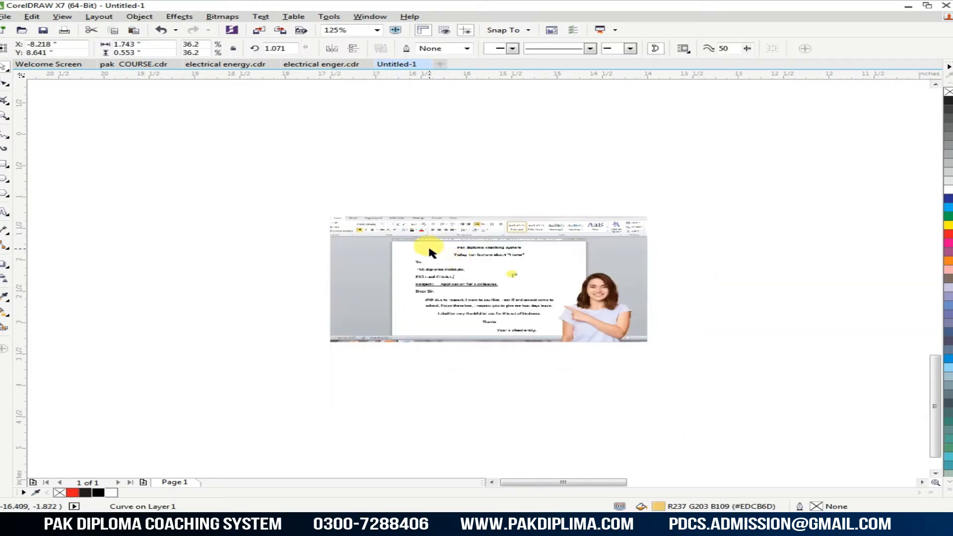
scroll(430, 252, down, 2)
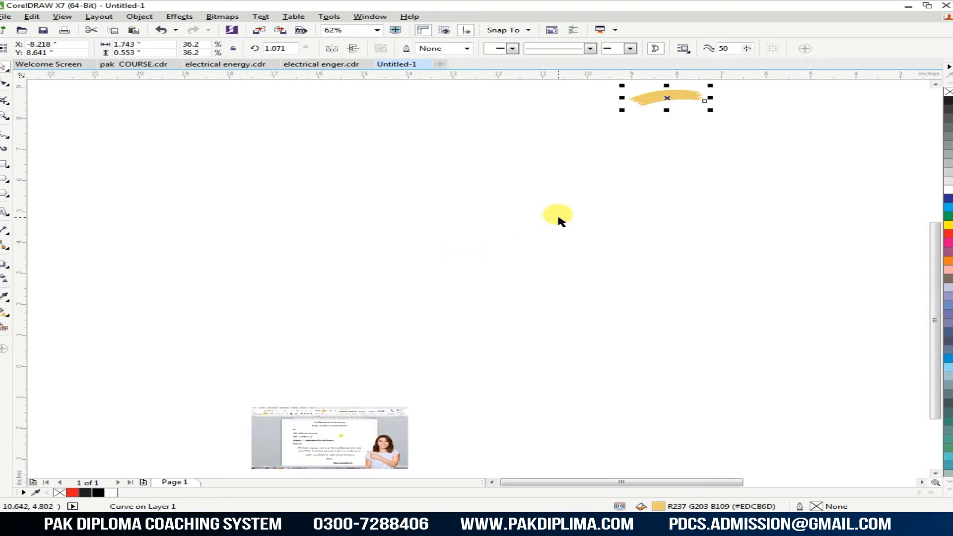
mouse_move(507, 508)
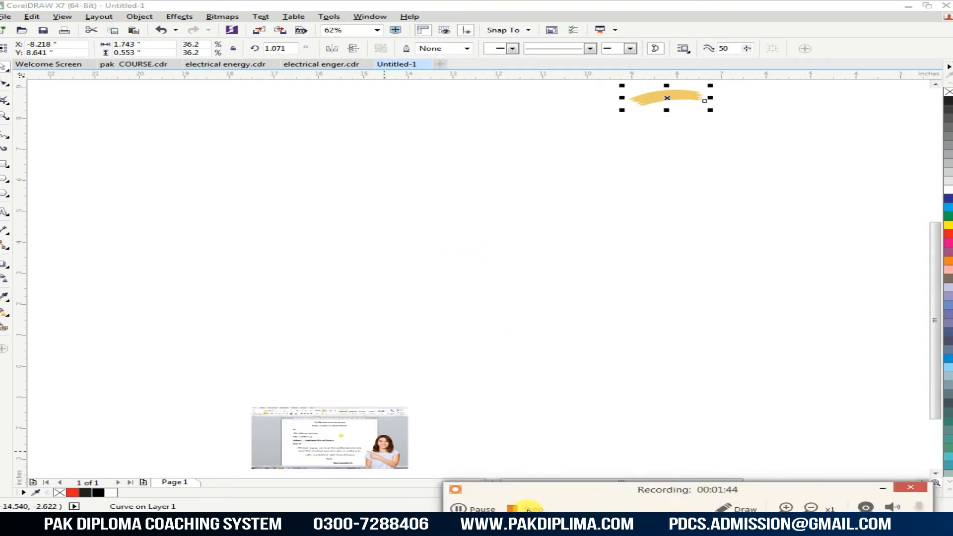
click(555, 376)
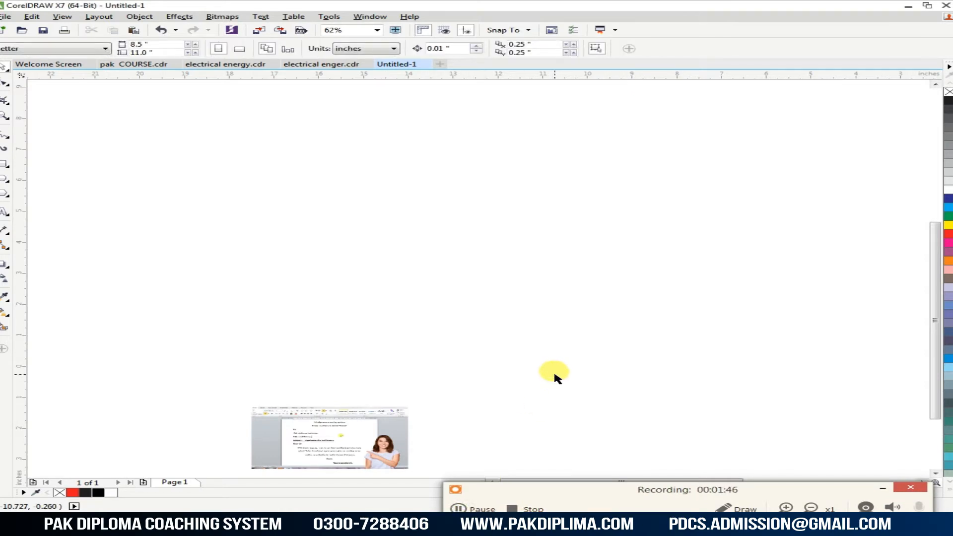
key(F4)
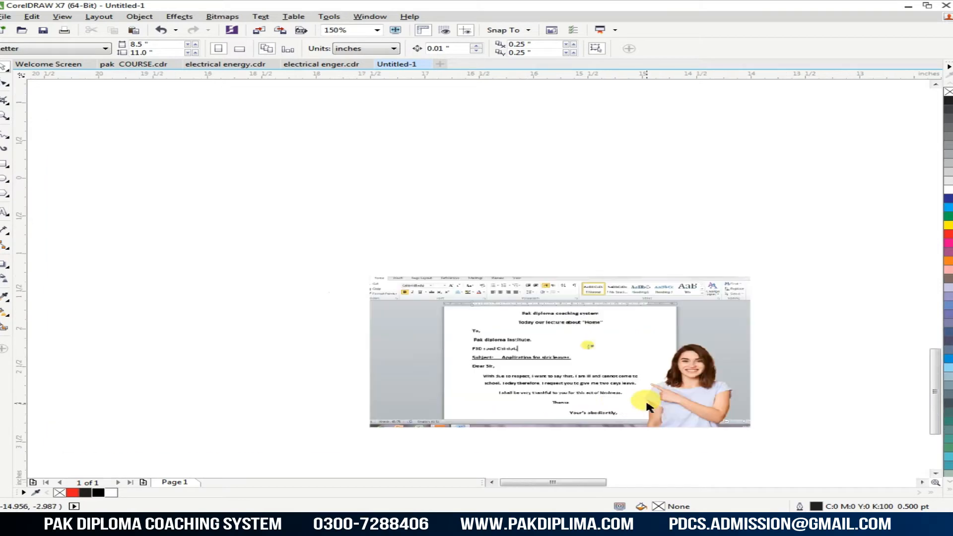
scroll(591, 416, down, 2)
scroll(561, 404, up, 2)
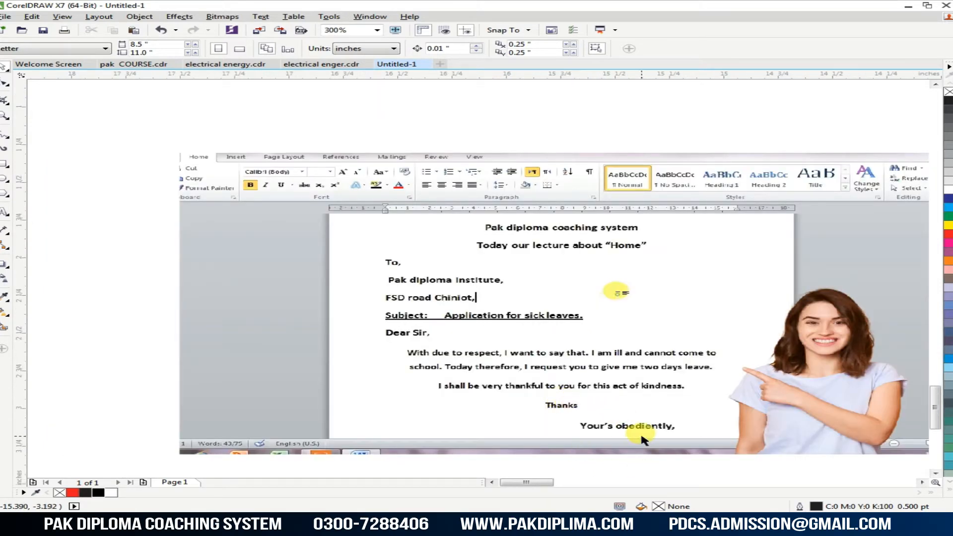
Step: Add artistic text "HOW TO TYPE APPLYCATION" above the thumbnail and correct the misspelled word to "APPLICATION" using the spelling suggestion
scroll(472, 449, down, 2)
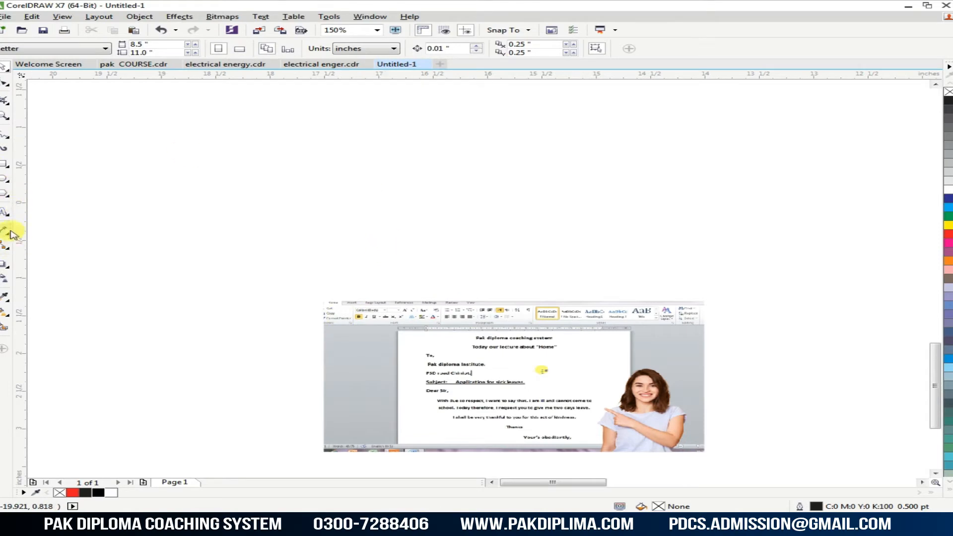
click(7, 213)
click(331, 212)
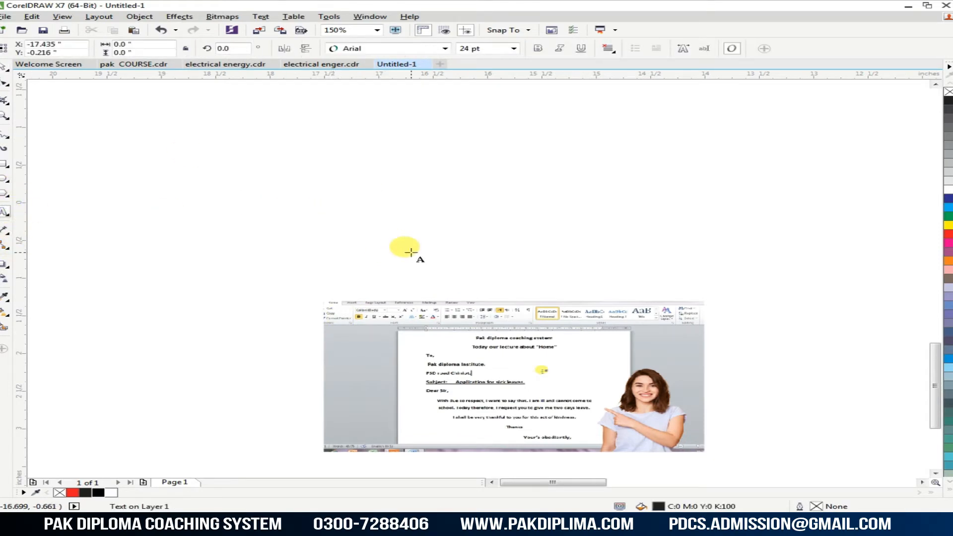
text(HOW)
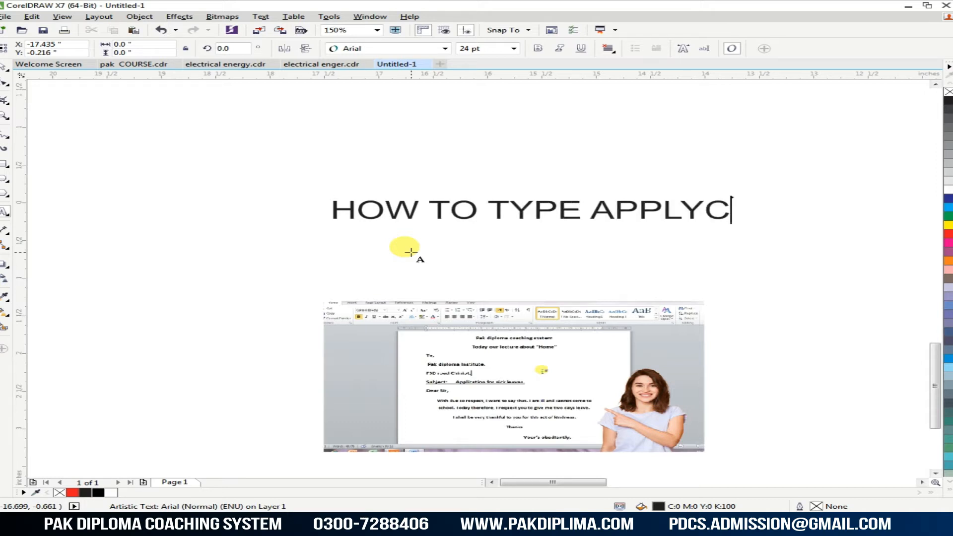
text(TO TYPE APPLYCATION)
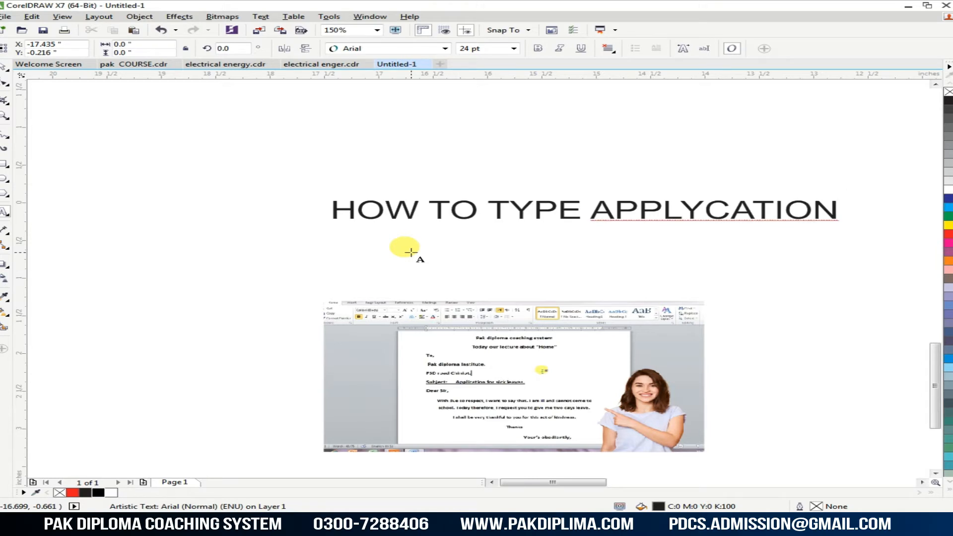
click(691, 206)
right_click(681, 206)
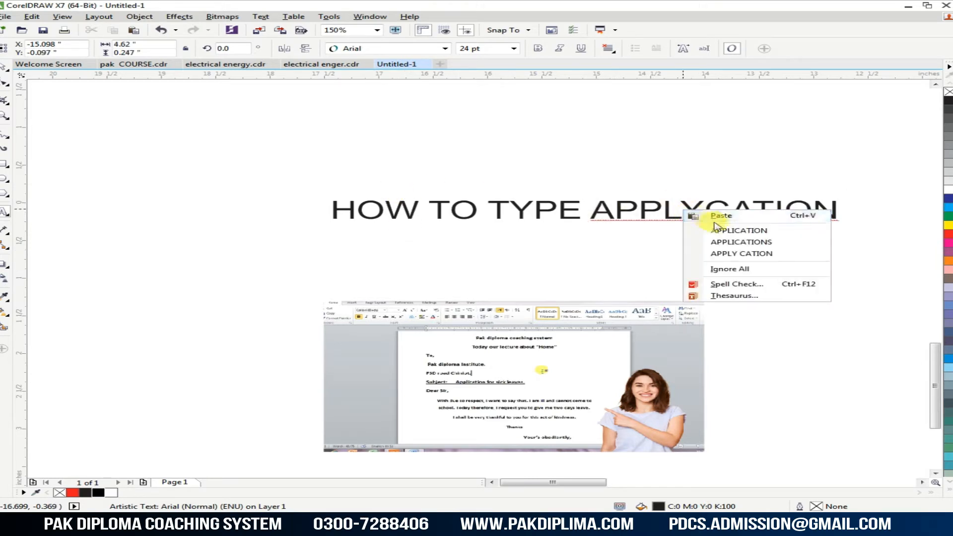
click(692, 229)
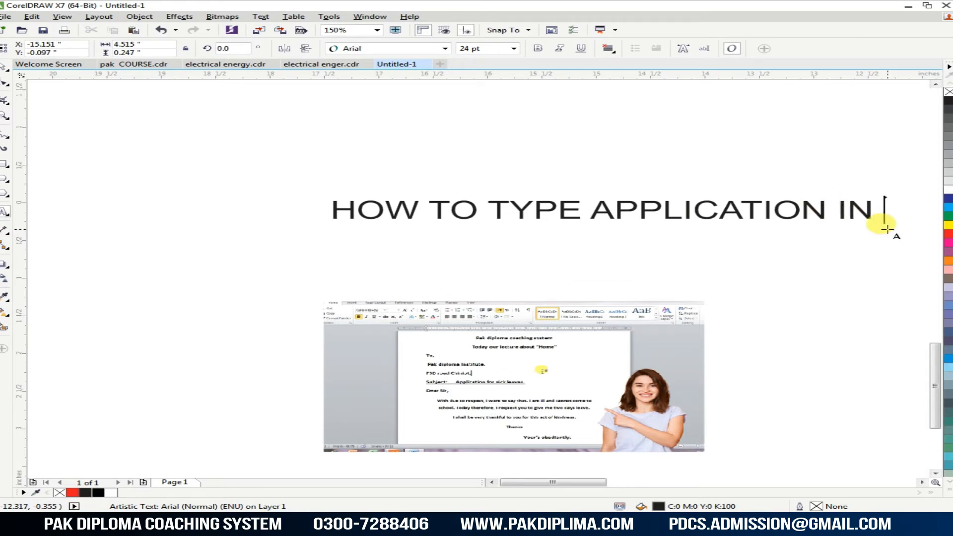
Step: Extend the heading text with "IN MS WORD" and finish entering it
text(IN MS O)
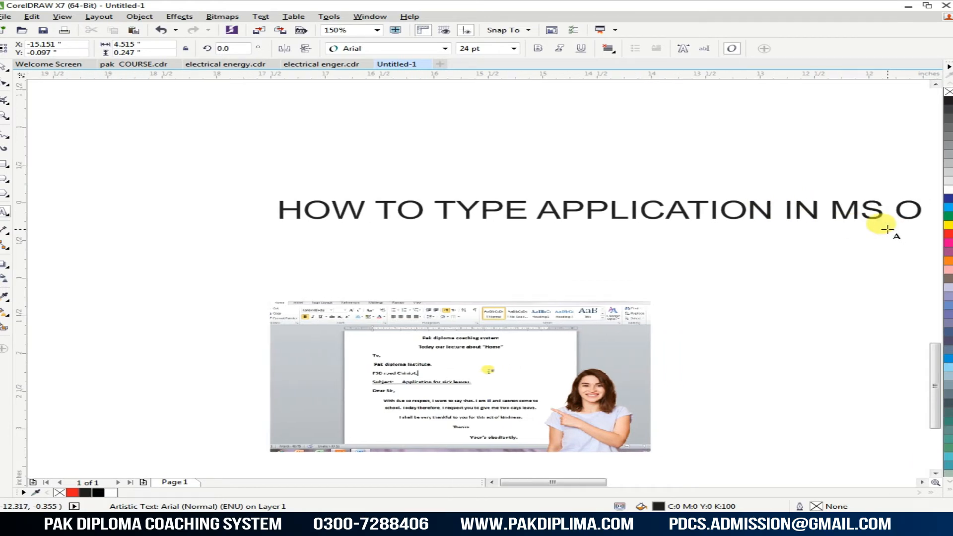
key(BackSpace)
text(WORD)
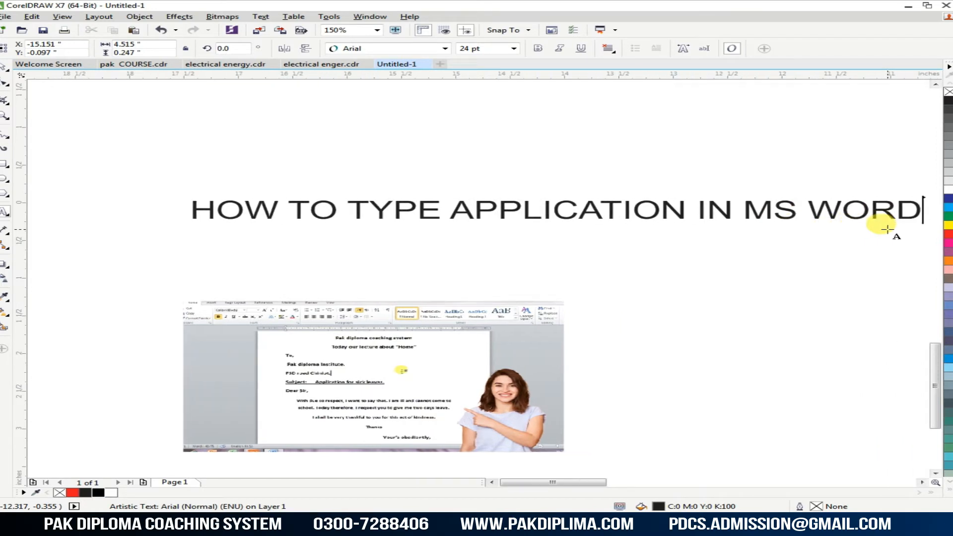
key(Escape)
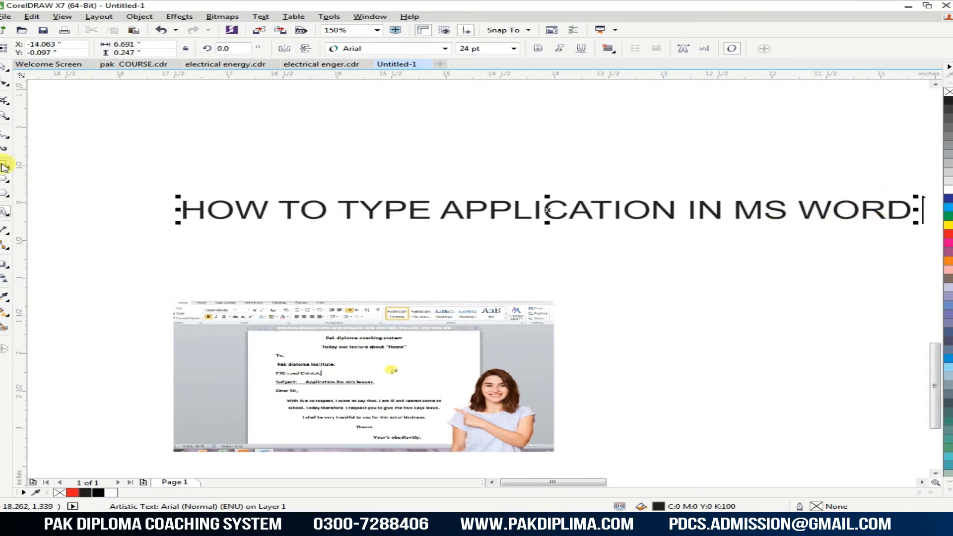
Step: Break the heading into three lines, "HOW TO TYPE", "APPLICATION IN" and "MS WORD", and center-align it
click(441, 212)
key(Return)
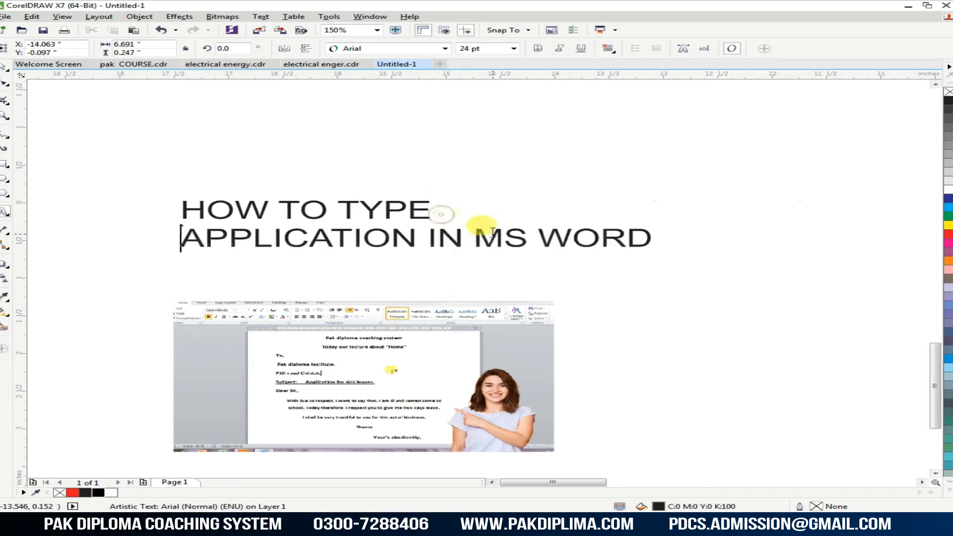
click(466, 241)
key(Return)
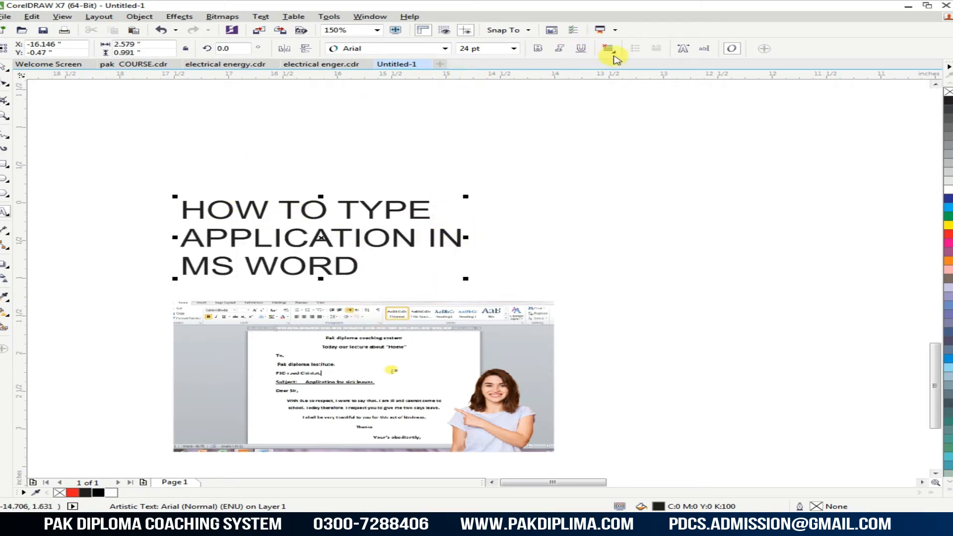
click(608, 48)
click(633, 83)
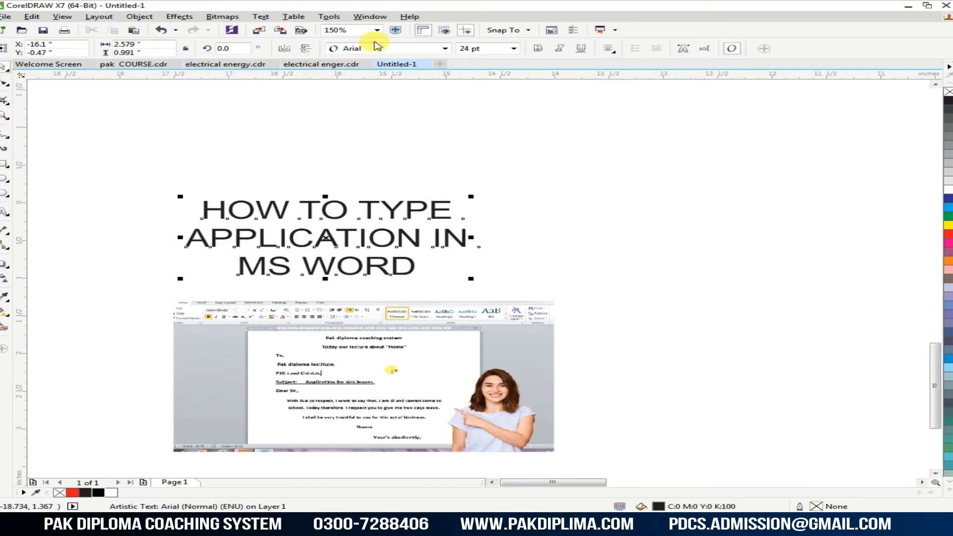
Step: Try the Round Control font on the heading, shift it slightly, and set its font to Bakemono Stereo Trial Extrabold
click(382, 48)
click(390, 74)
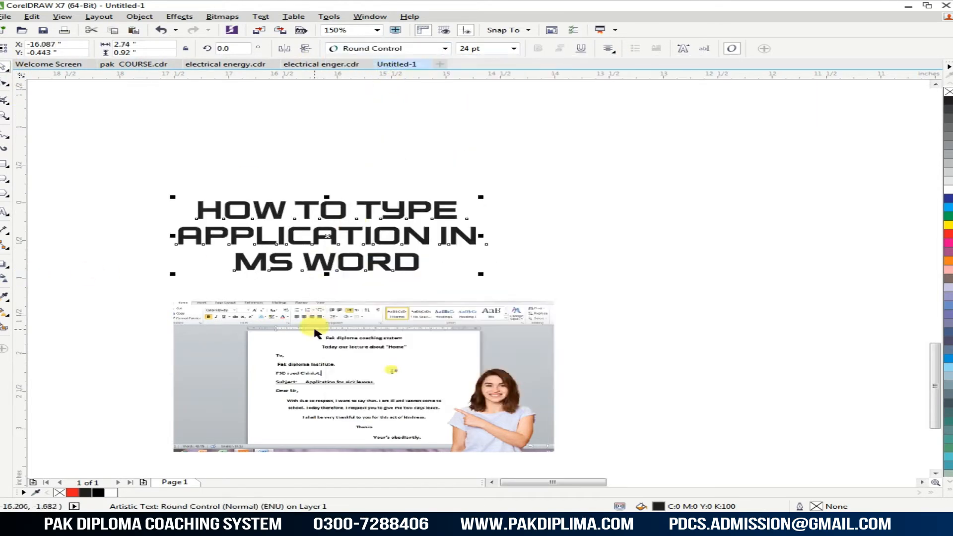
drag(367, 255, 386, 249)
click(392, 48)
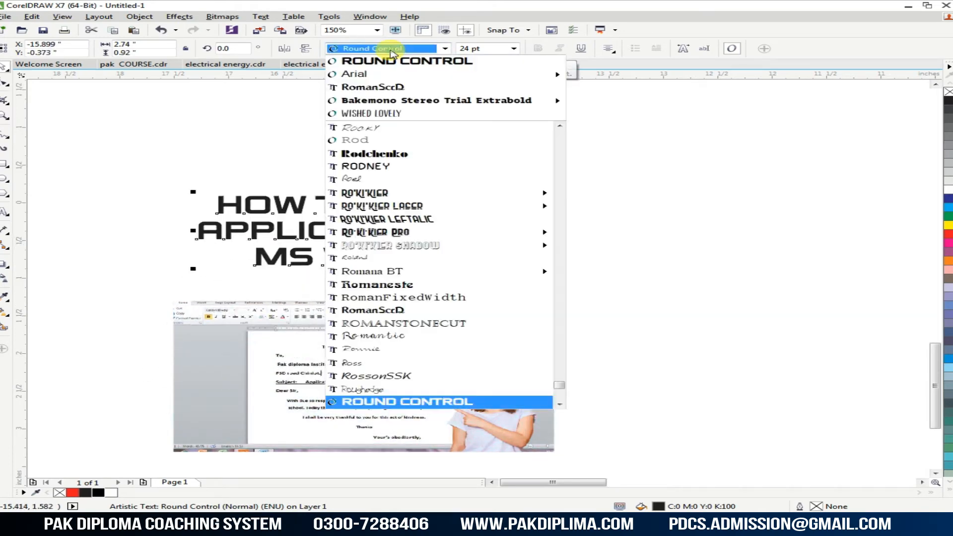
click(394, 102)
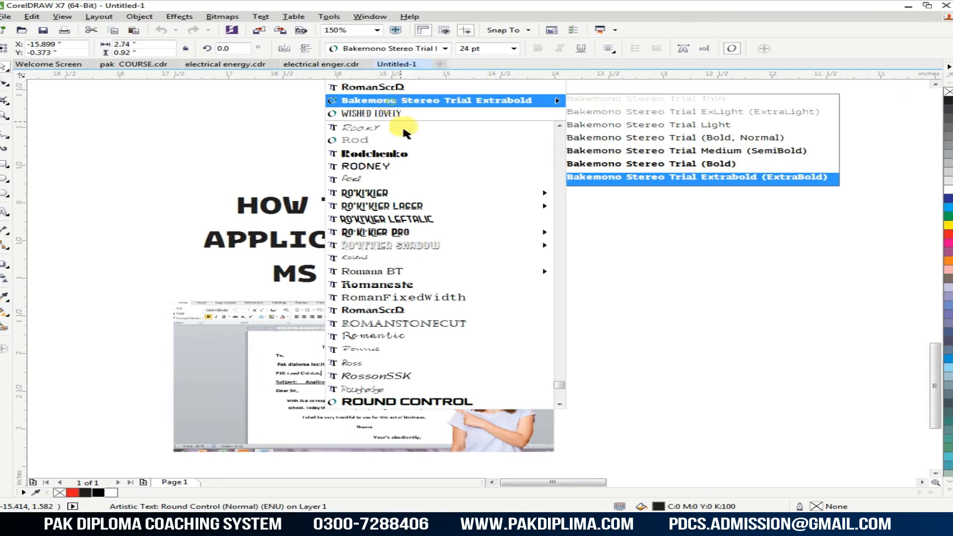
Step: Move the heading onto the screenshot beside the woman and fill it with red (C:0 M:100 Y:100 K:0)
drag(386, 242, 365, 362)
key(F4)
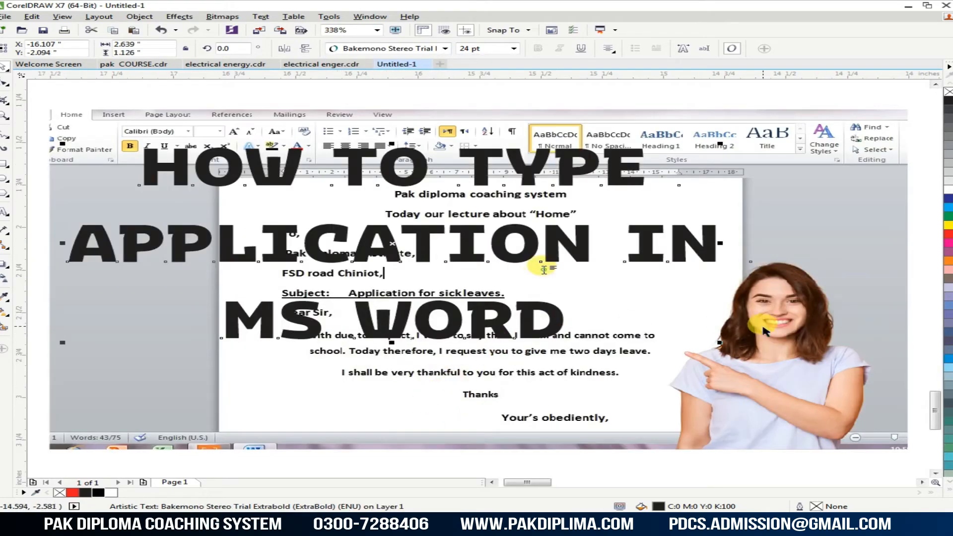
click(948, 233)
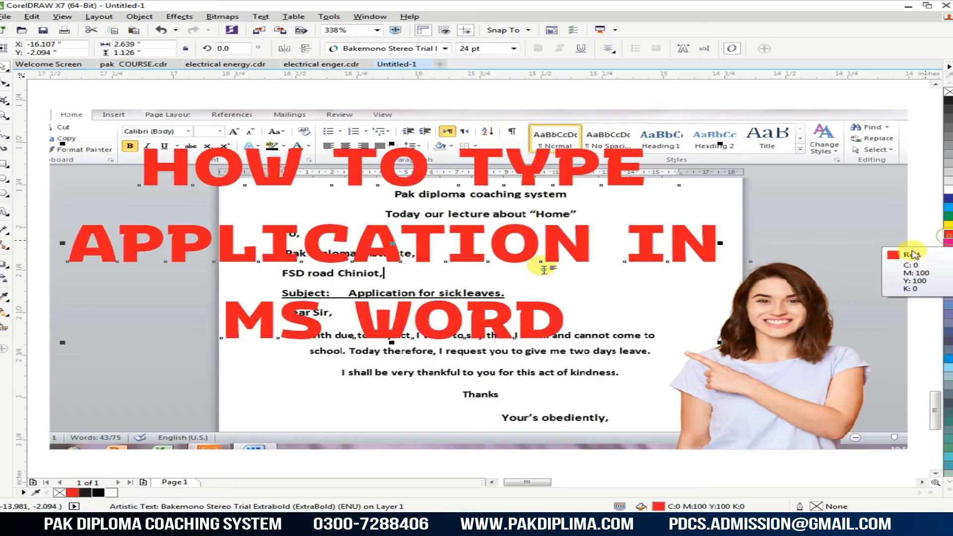
Step: Nudge the red heading down about 0.09 inch and left about 0.01 inch over the screenshot
key(Down)
key(Down)
key(Down)
key(Down)
key(Down)
key(Down)
key(Down)
key(Left)
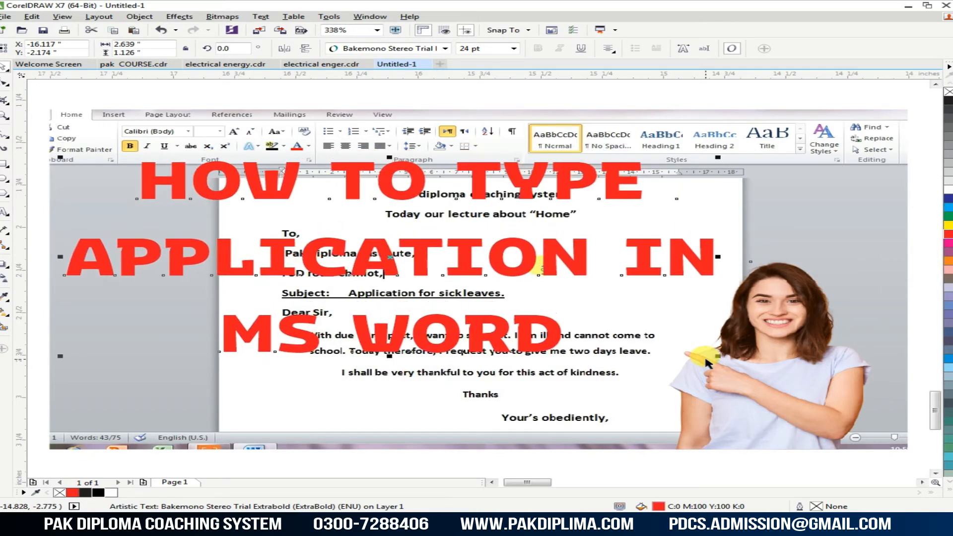
key(Down)
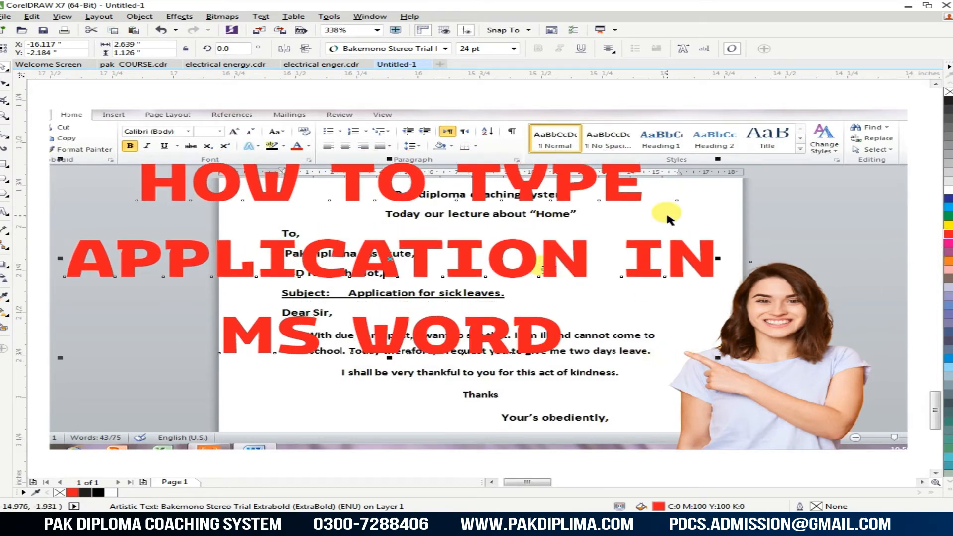
Step: Scale the red heading down proportionally to about 1.0 inch wide, keeping it at the screenshot's upper-left area
scroll(480, 285, down, 3)
click(442, 397)
scroll(445, 313, up, 3)
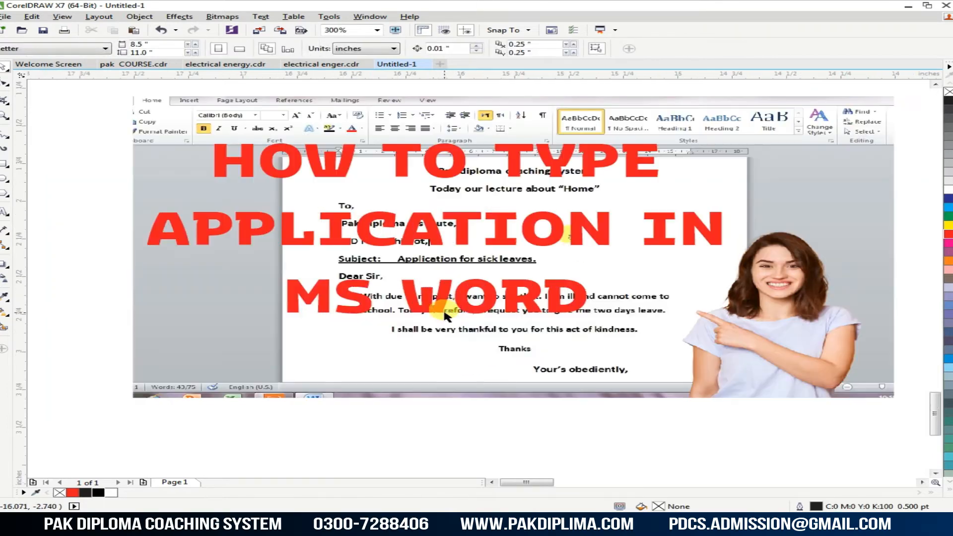
click(459, 308)
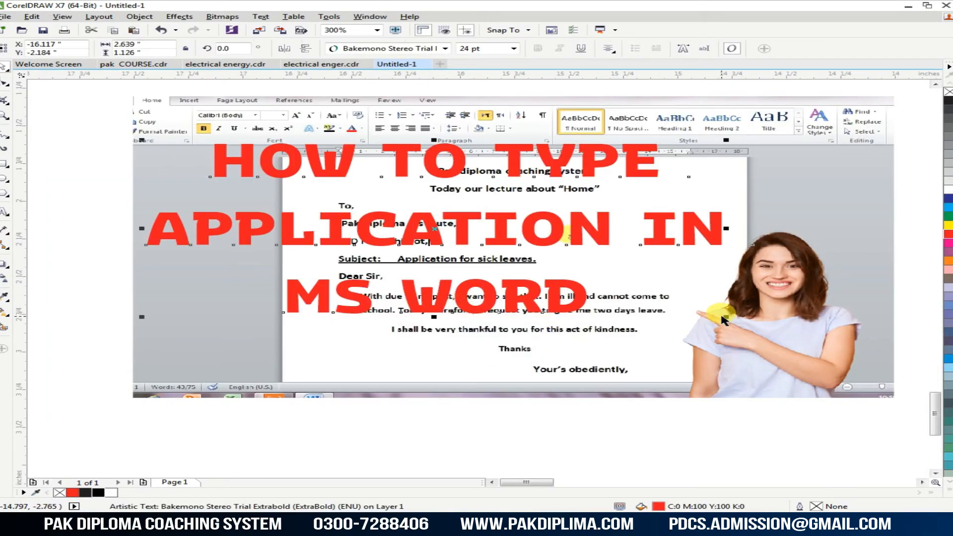
drag(725, 318, 372, 211)
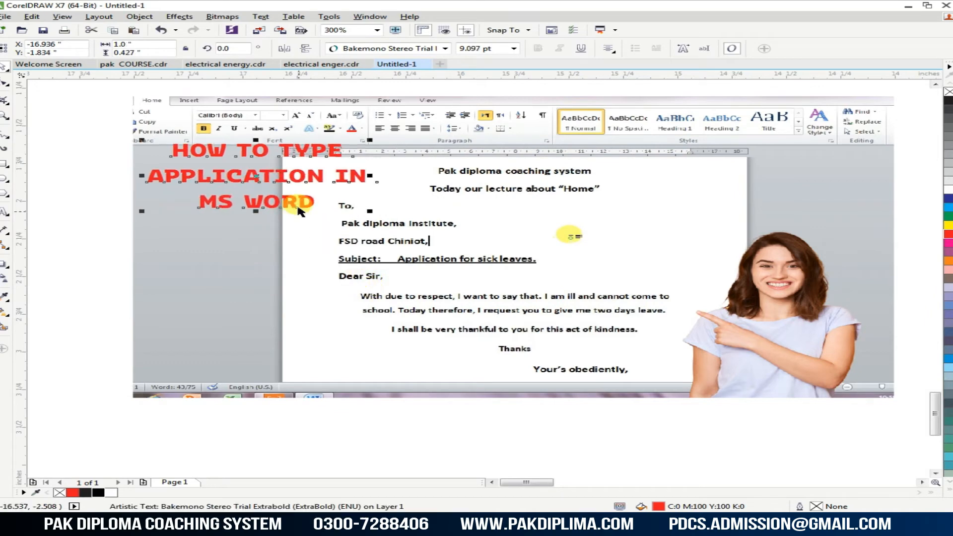
Step: Move the reduced heading down about 0.09 inch and left about 0.02 inch, below the screenshot's ribbon
drag(287, 180, 282, 204)
key(Up)
key(Up)
key(Up)
key(Up)
key(Up)
key(Up)
key(Up)
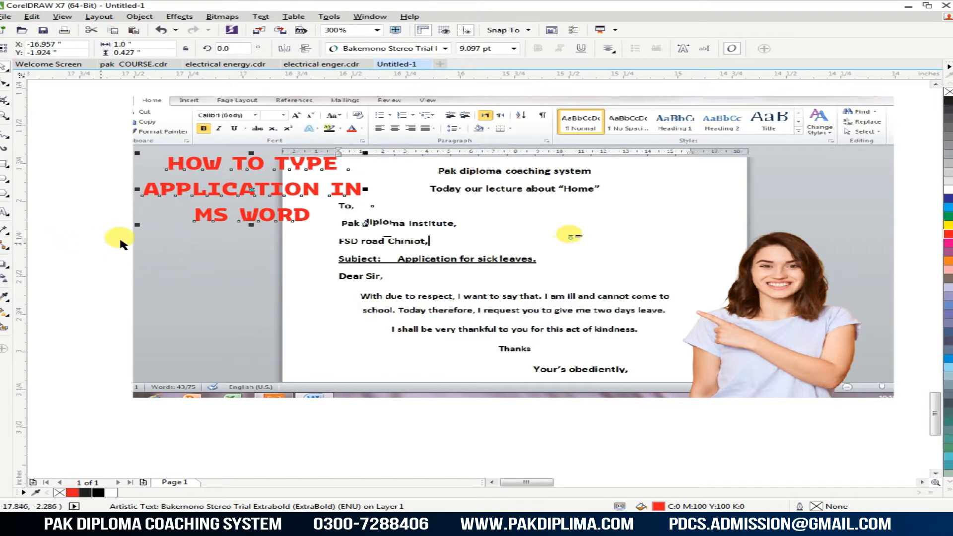
Step: Enlarge the heading proportionally to about 1.5 inches wide and dismiss the chat notification
drag(367, 225, 474, 300)
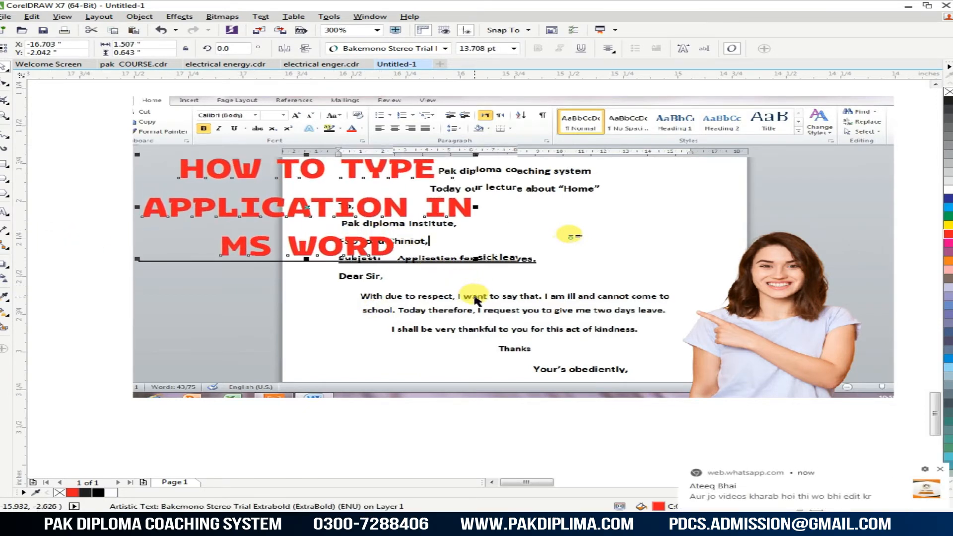
click(480, 412)
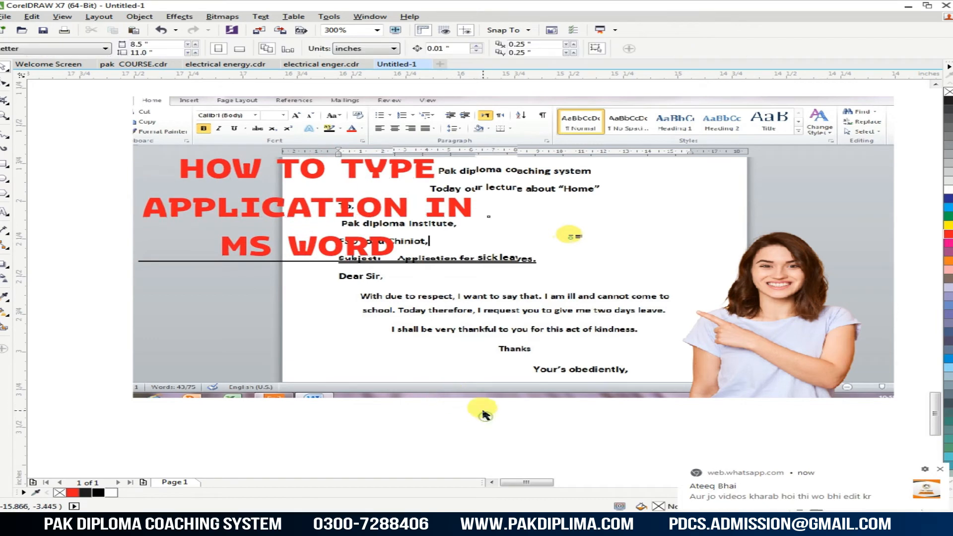
click(940, 470)
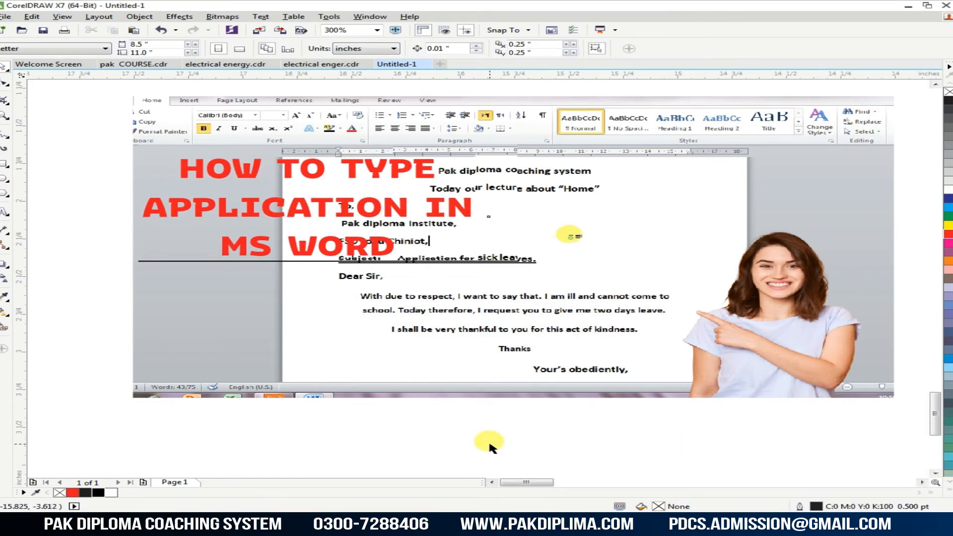
Step: Add the artistic text "LECTURE 1" in 24 pt Arial just below the screenshot
key(F8)
click(405, 436)
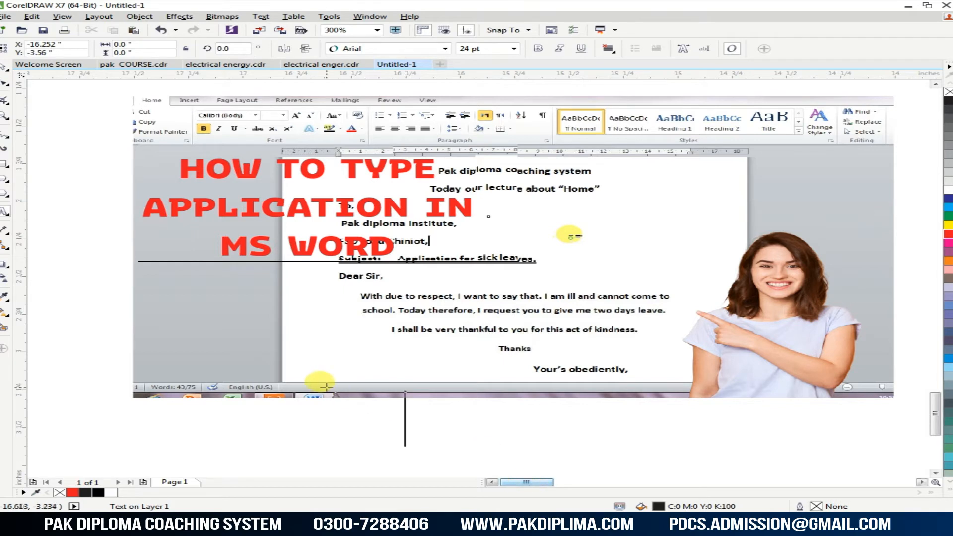
click(405, 401)
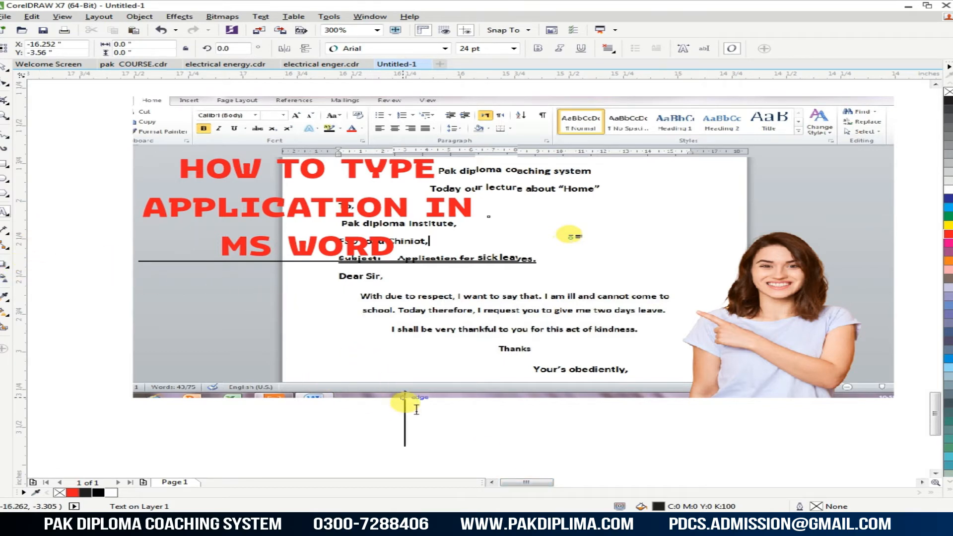
text(L)
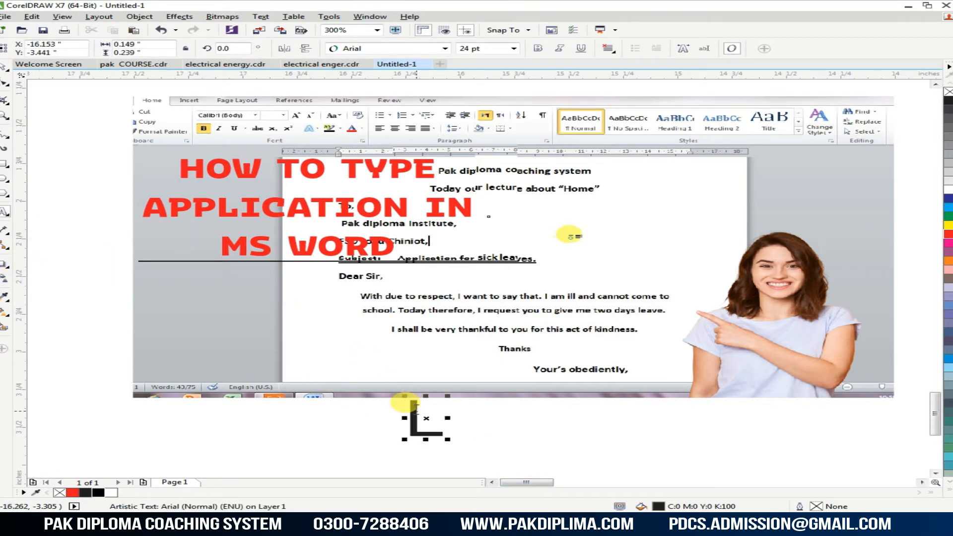
text(ECTURE 1)
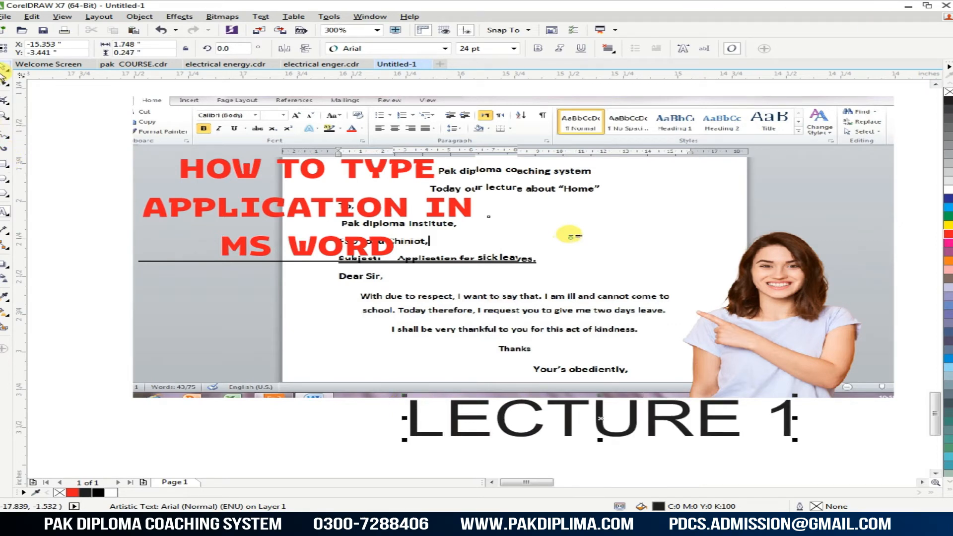
click(2, 73)
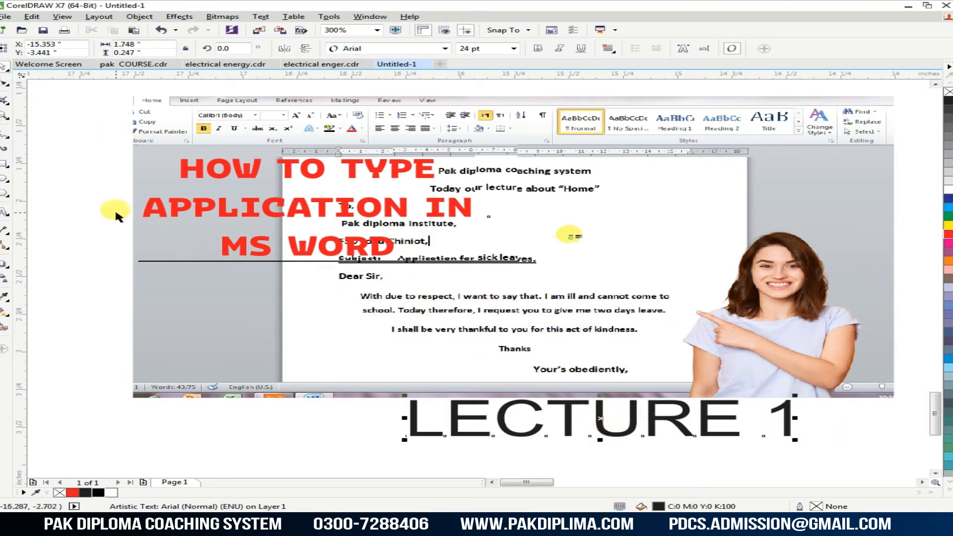
Step: Draw a rectangle about 1.13 by 0.26 inch above the woman's head and convert it to curves
click(3, 164)
drag(654, 180, 846, 218)
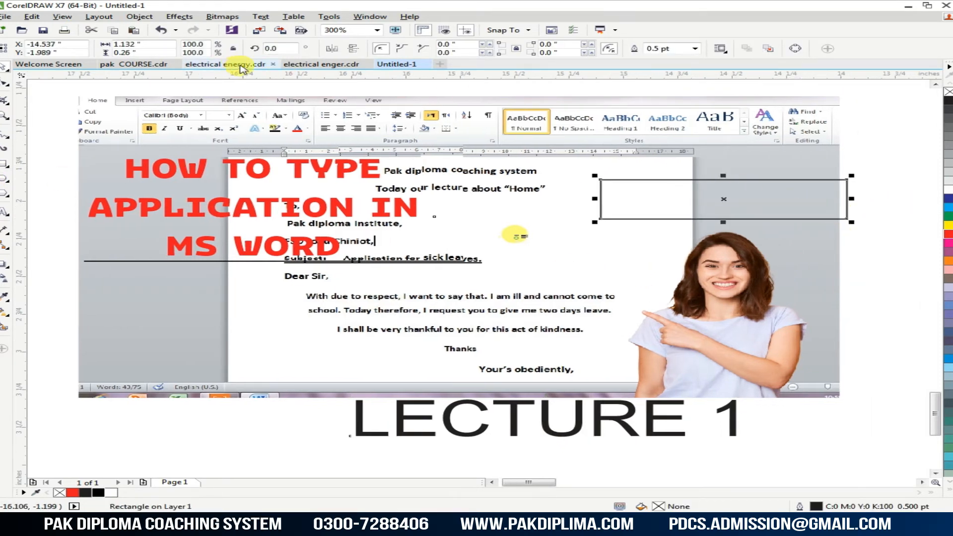
click(4, 82)
key(ctrl+q)
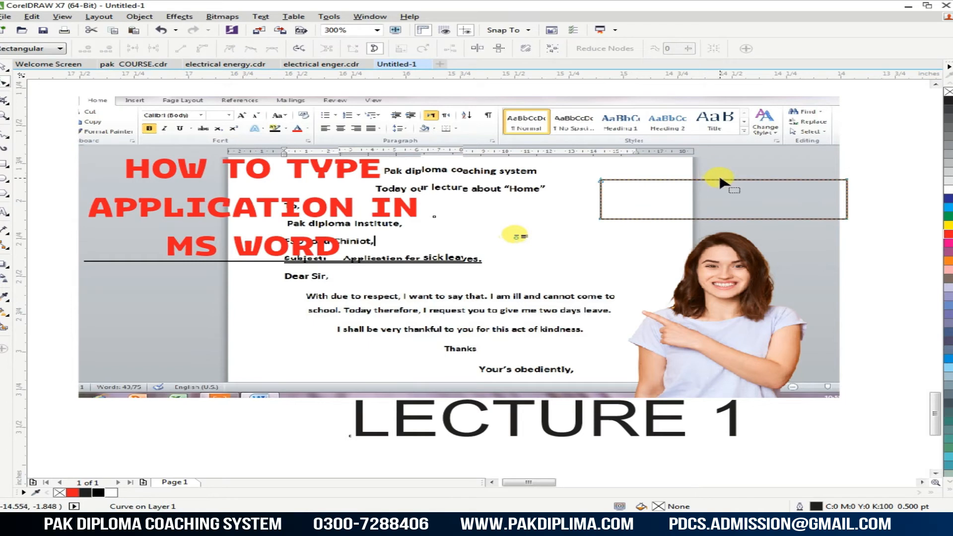
Step: Convert the rectangle's top and bottom edges to curves and bend both upward into an arched banner
right_click(728, 181)
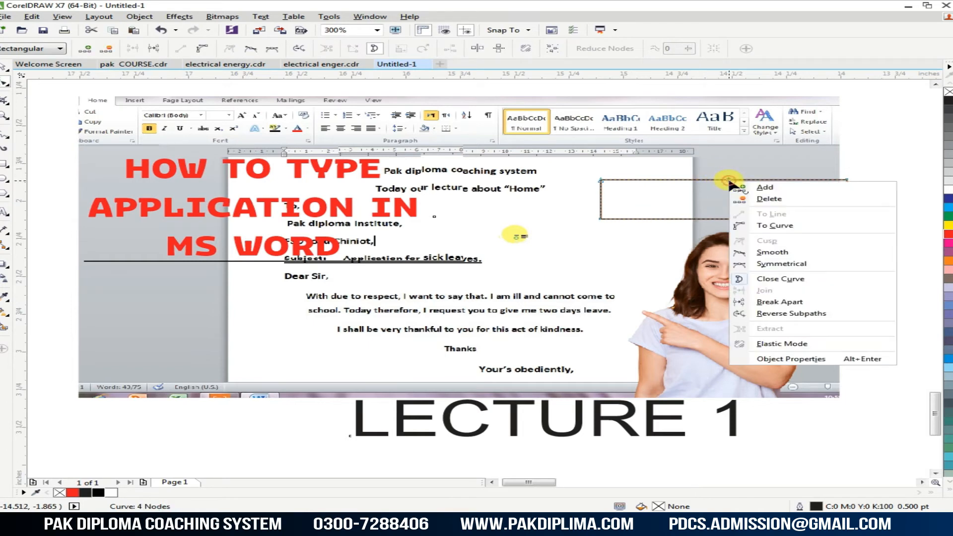
click(779, 224)
drag(729, 183, 723, 157)
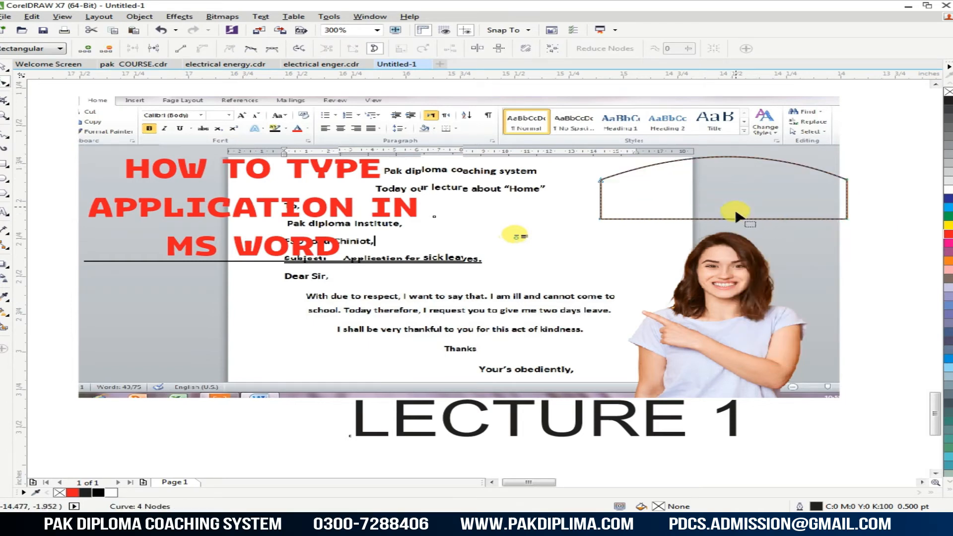
right_click(739, 221)
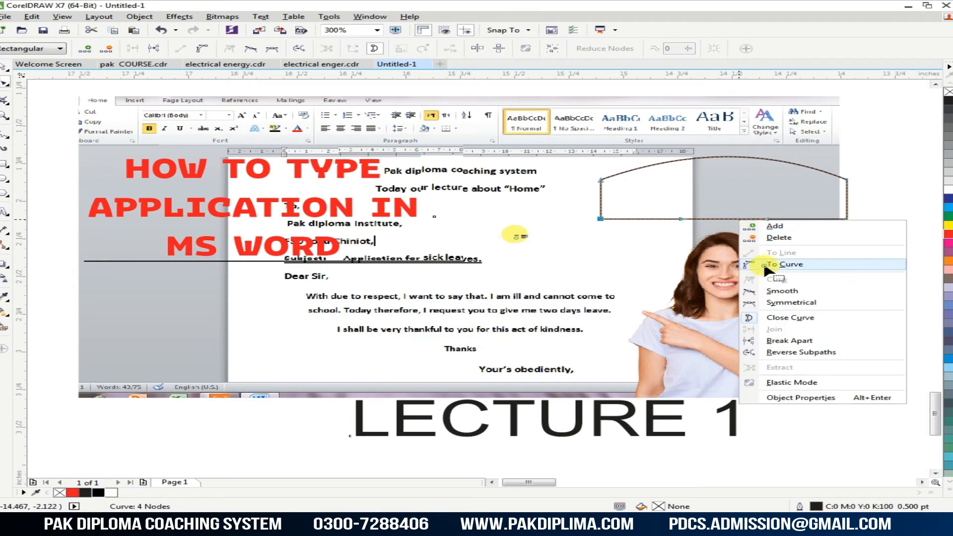
click(764, 266)
drag(711, 220, 705, 202)
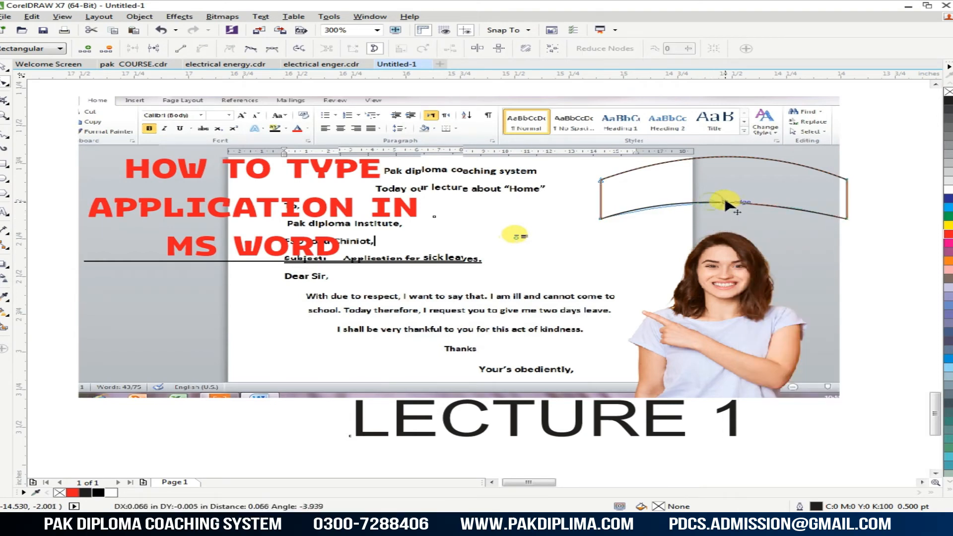
key(space)
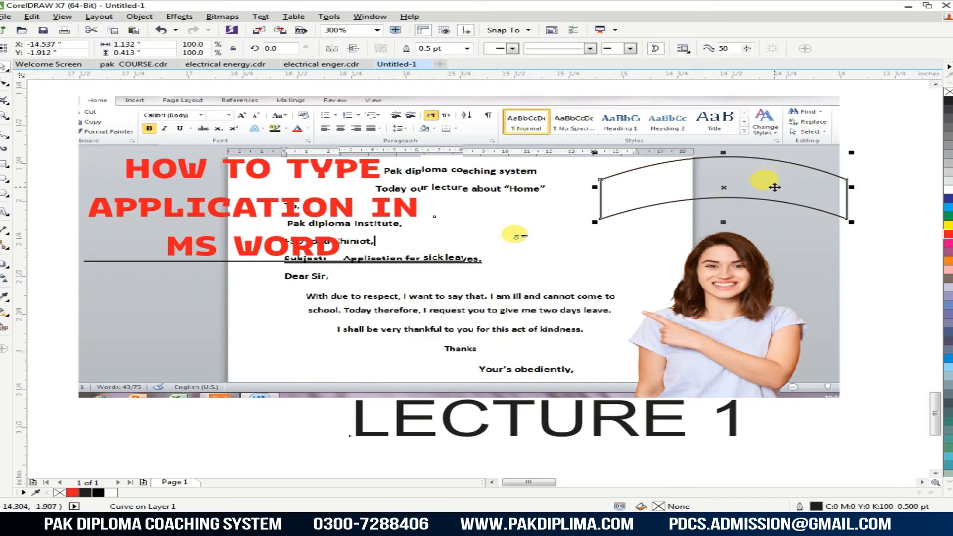
Step: Rotate the arched banner about 26 degrees clockwise over the woman's head and fill it with black
click(774, 187)
drag(851, 155, 771, 203)
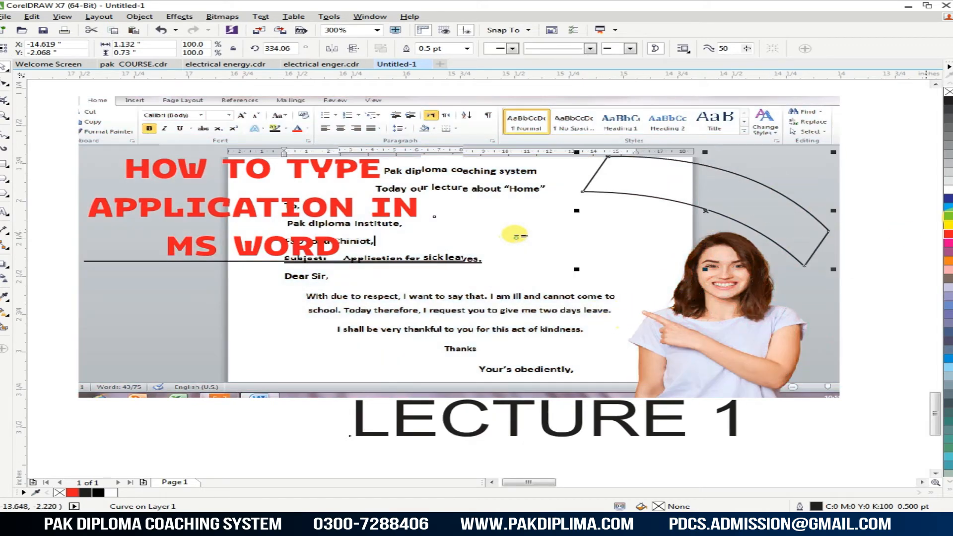
click(948, 103)
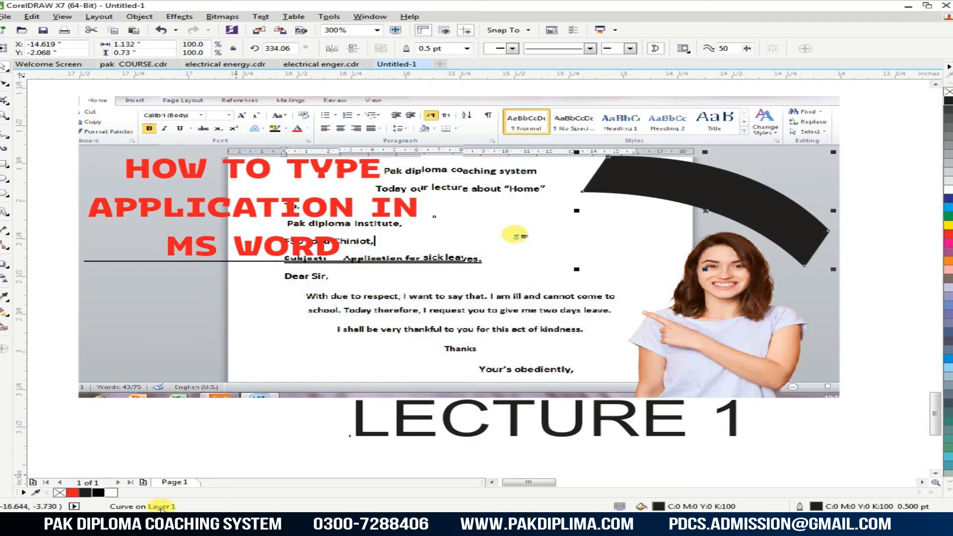
click(100, 491)
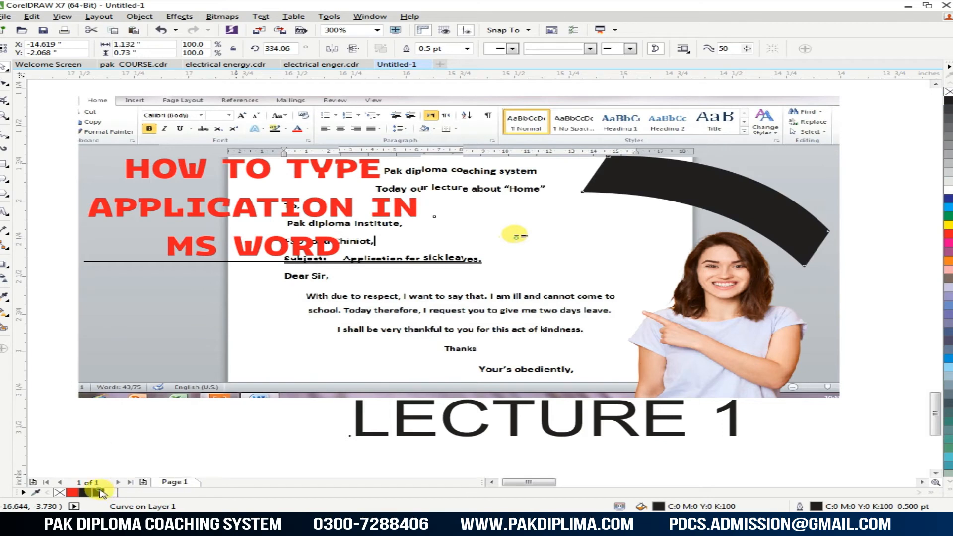
click(491, 451)
Step: Make the "LECTURE 1" text bold, scale it down to about 1.0 inch wide, and move it clear below the screenshot
click(655, 436)
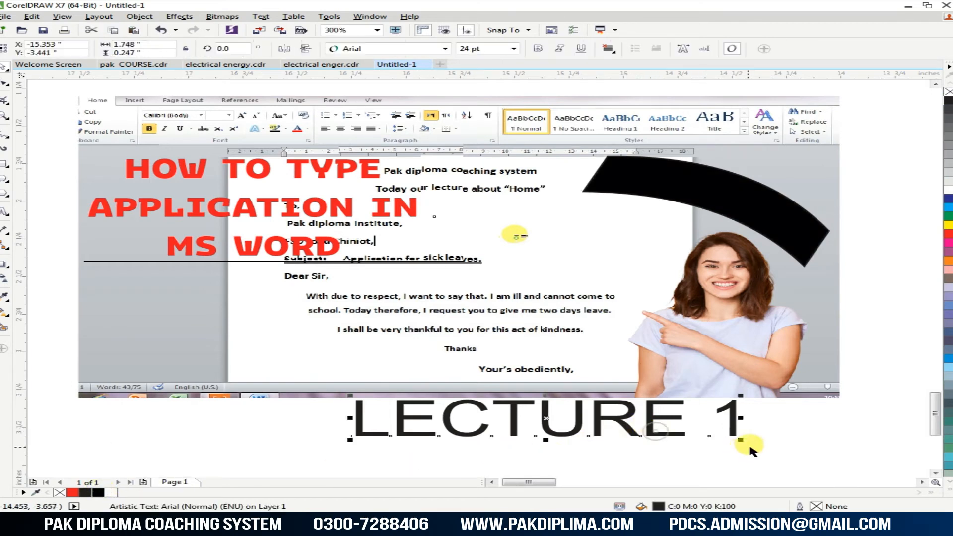
click(536, 49)
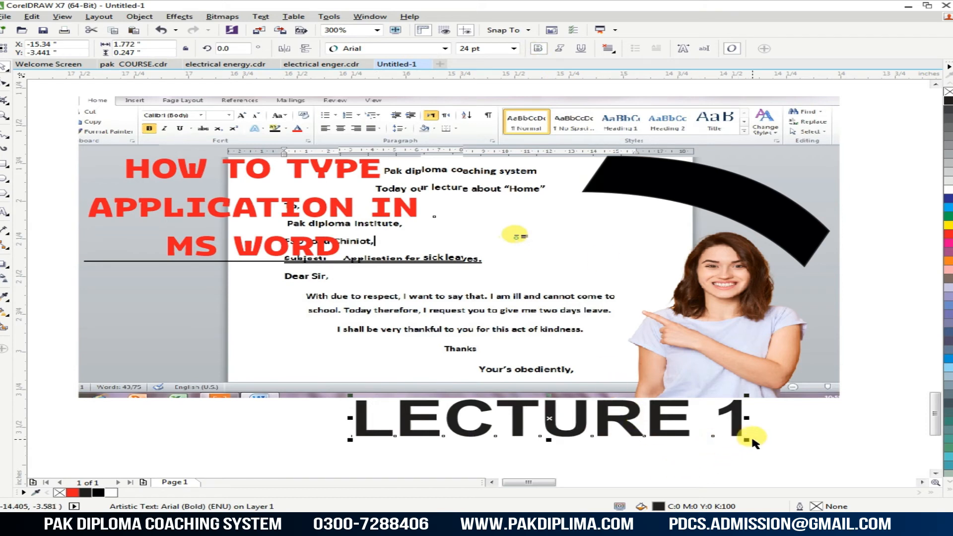
click(749, 440)
drag(738, 439, 661, 440)
drag(566, 427, 609, 432)
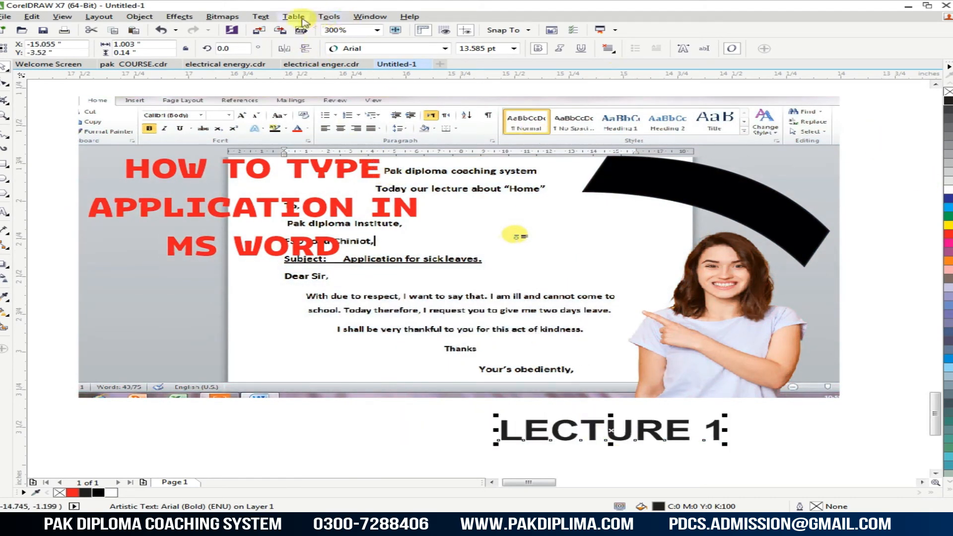
Step: Fit the "LECTURE 1" text to the arched banner's path, inside the shape, and fill it with white
click(260, 17)
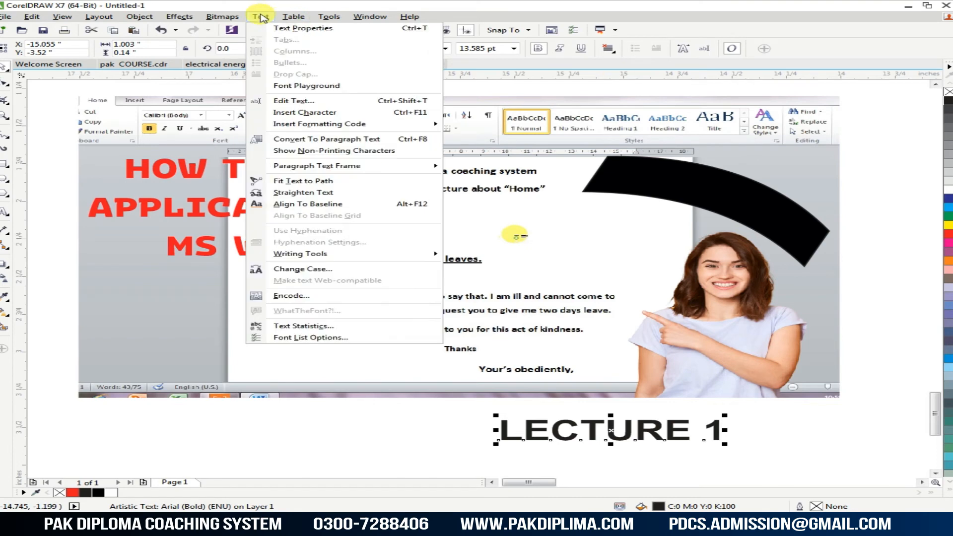
click(293, 180)
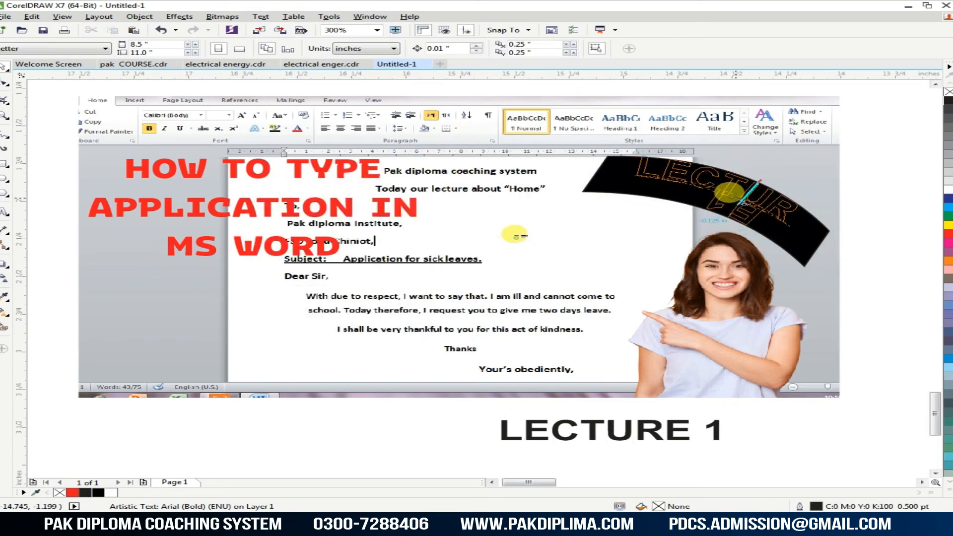
click(791, 208)
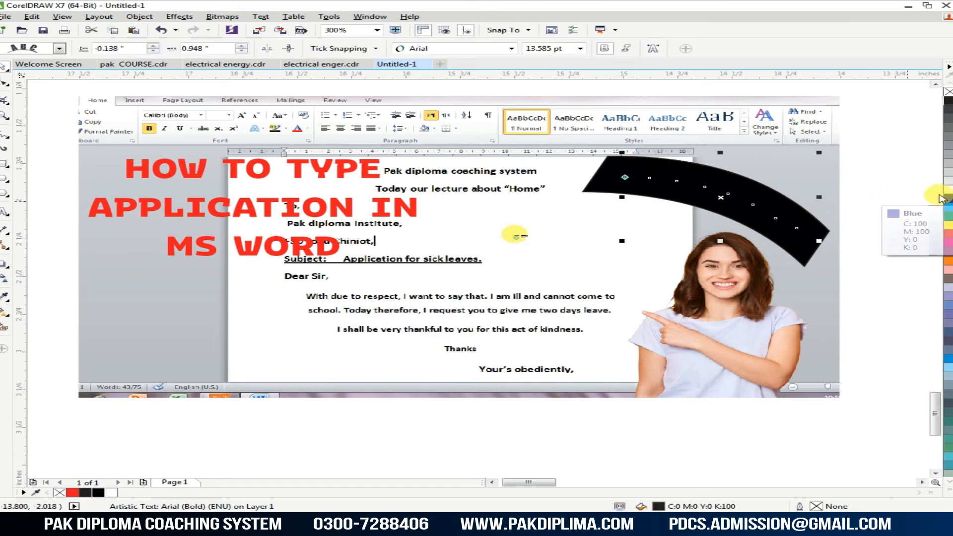
click(948, 193)
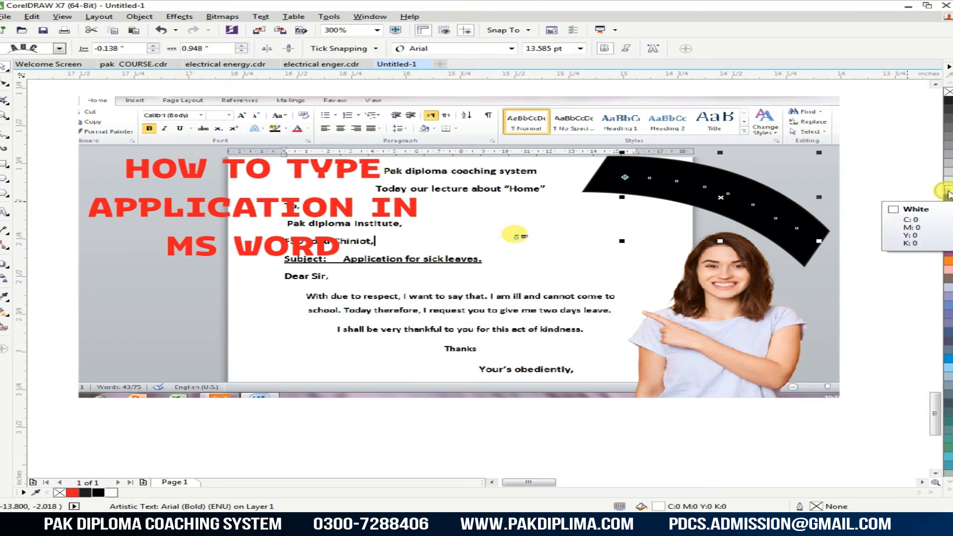
scroll(891, 213, down, 2)
scroll(843, 214, up, 3)
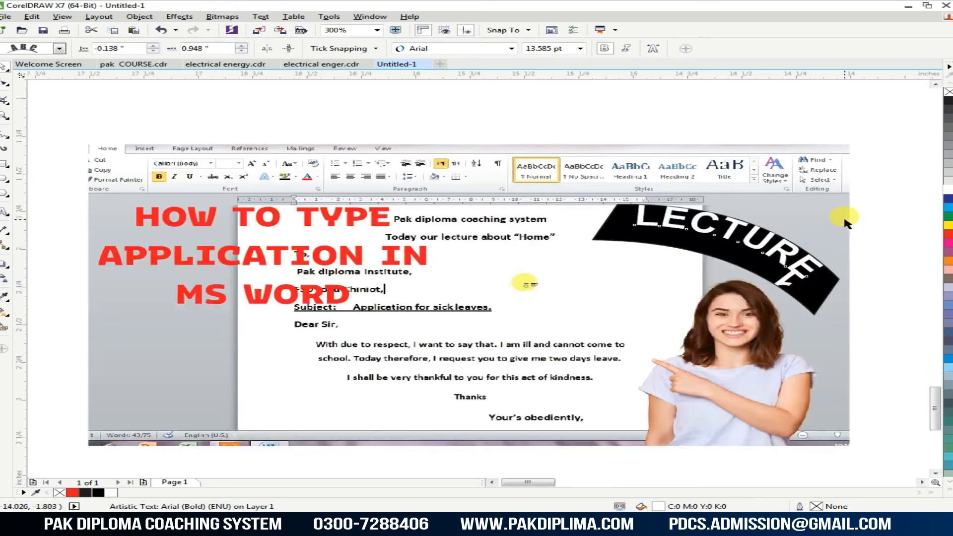
Step: Try resizing the curved "LECTURE 1" text on the banner to about 10.55 pt
scroll(845, 222, down, 2)
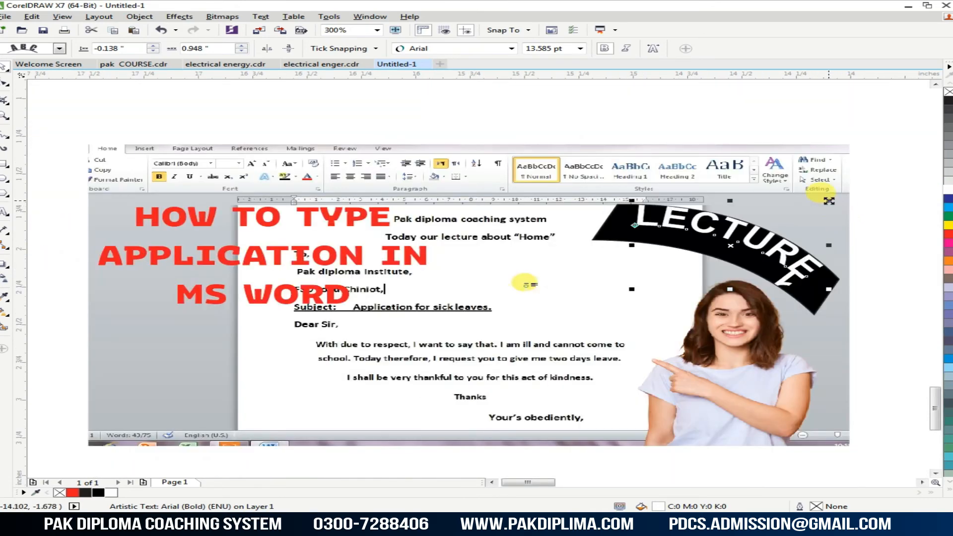
scroll(812, 207, up, 2)
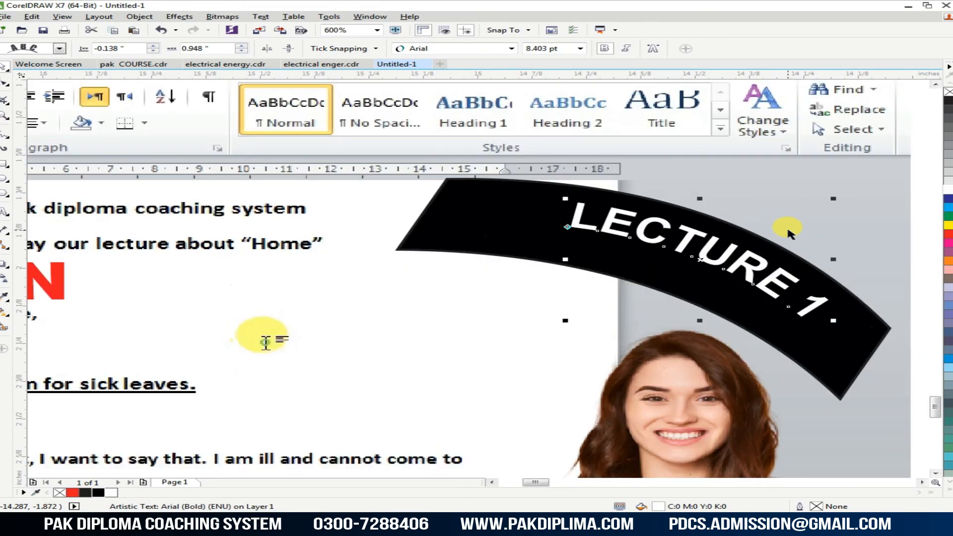
drag(833, 320, 864, 339)
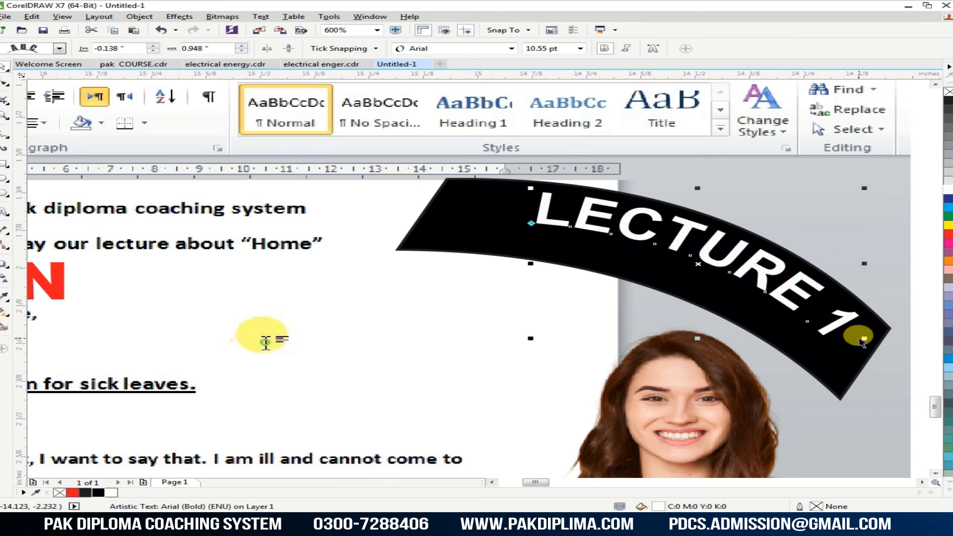
Step: Undo the resizing and the white fill of the curved "LECTURE 1" text
key(ctrl+z)
key(ctrl+z)
key(ctrl+z)
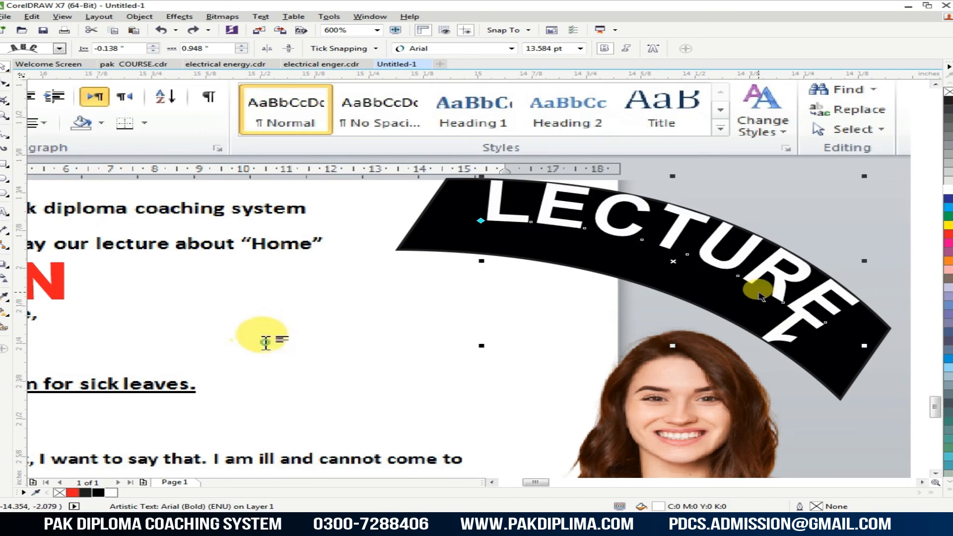
scroll(752, 300, down, 5)
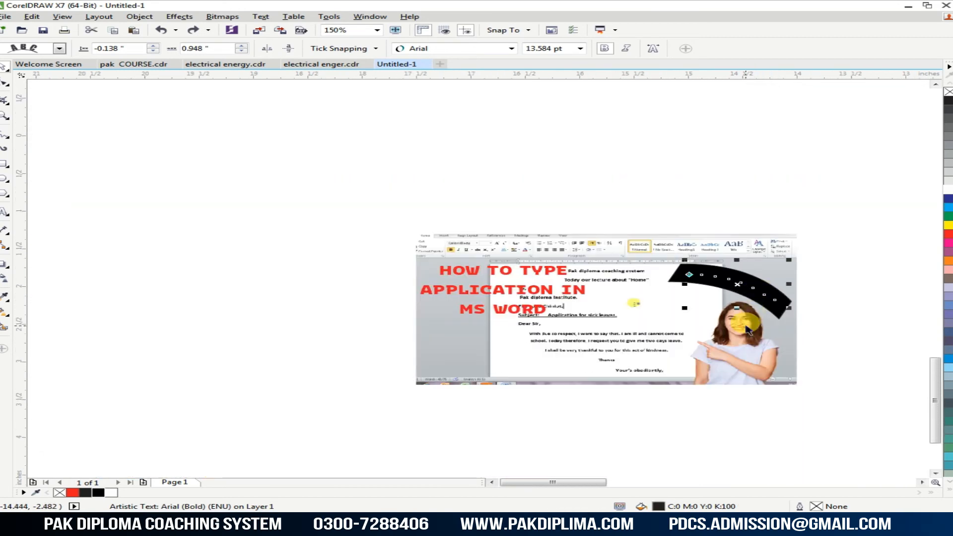
Step: Undo fitting the "LECTURE 1" text to the banner and scale the straight text down to about 0.72 inch wide
key(ctrl+z)
scroll(722, 384, up, 2)
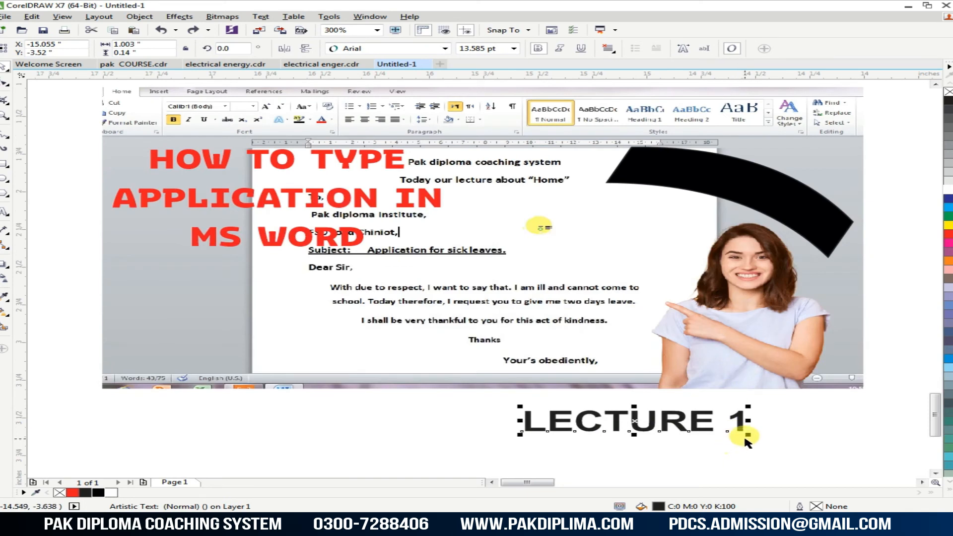
drag(746, 435, 717, 431)
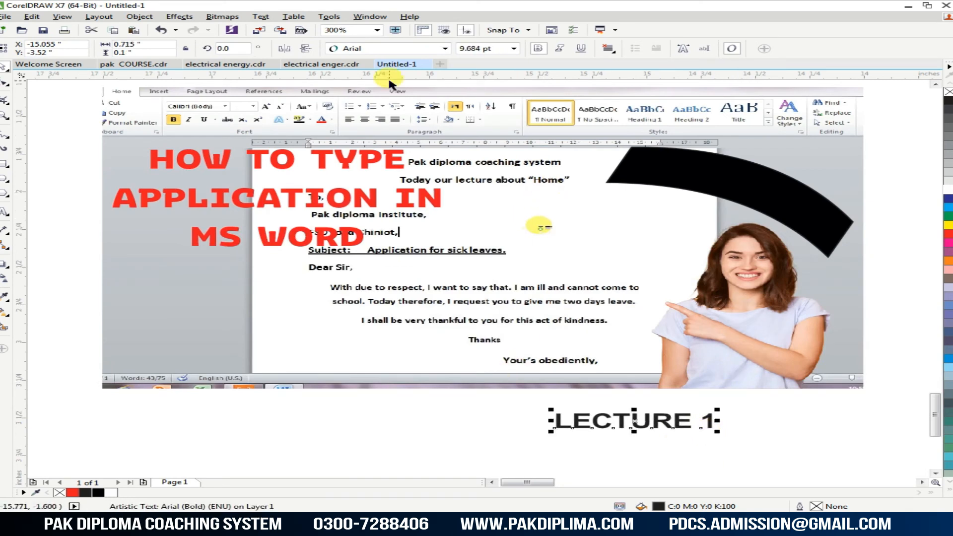
Step: Fit the smaller "LECTURE 1" text to the arched banner's path, inside the shape, and fill it with white
click(294, 17)
mouse_move(252, 18)
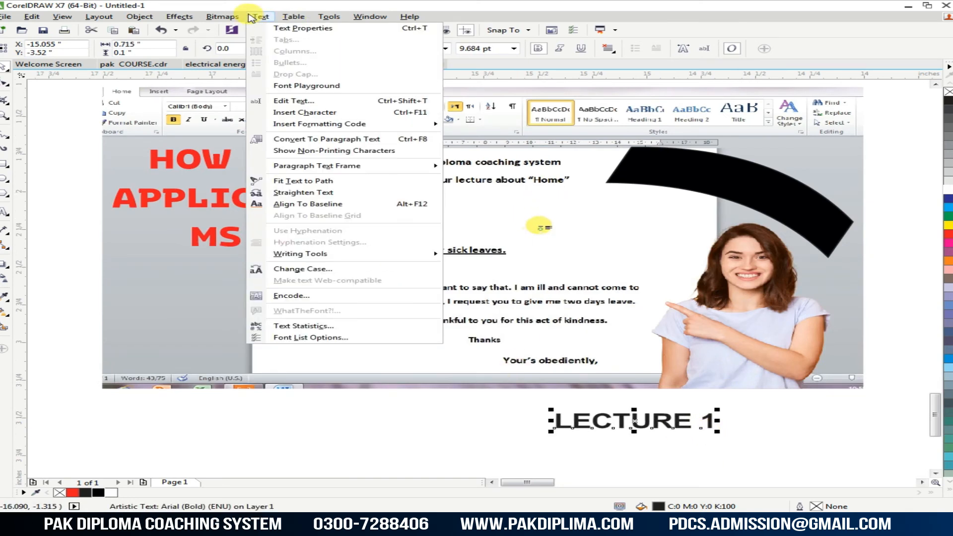
click(283, 181)
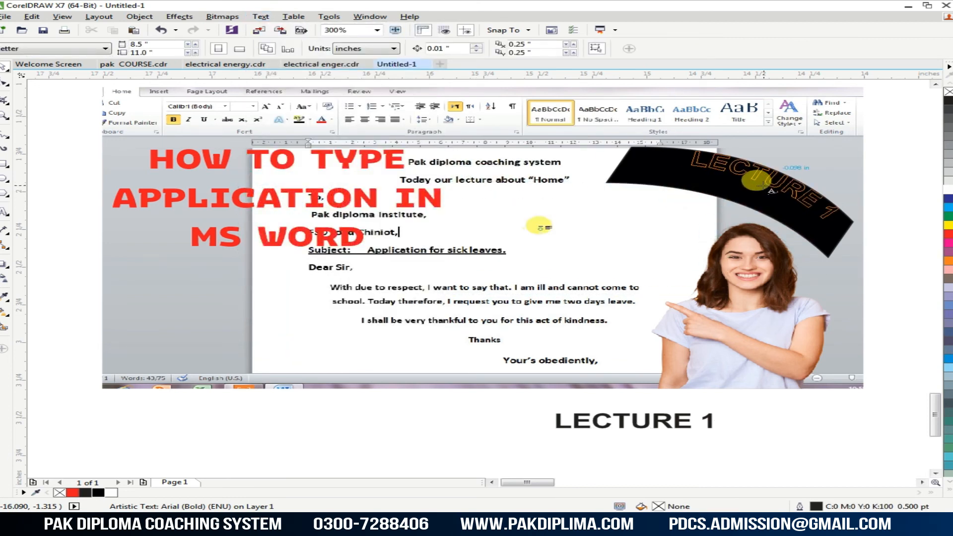
click(763, 186)
click(947, 192)
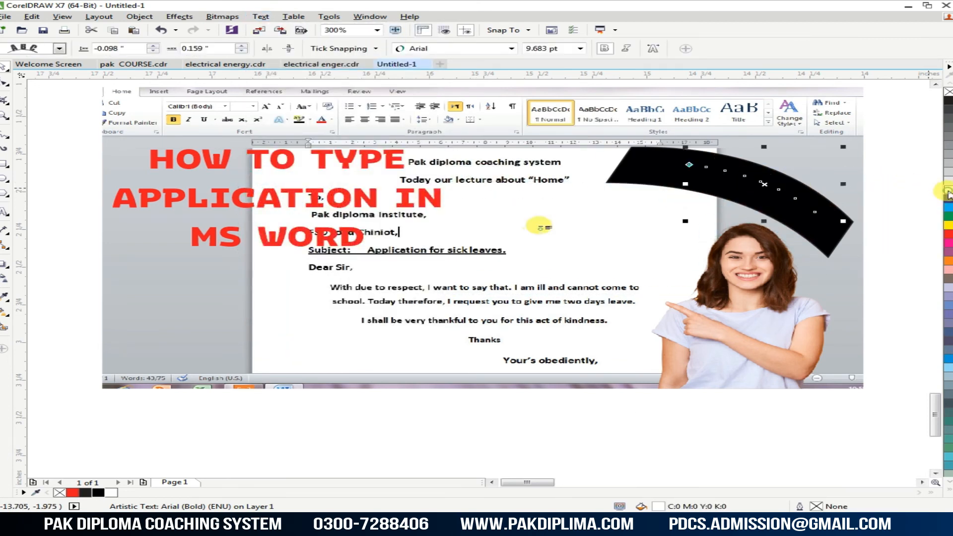
Step: Break the curved "LECTURE 1" text apart from the banner and select the text on its own
scroll(863, 179, up, 1)
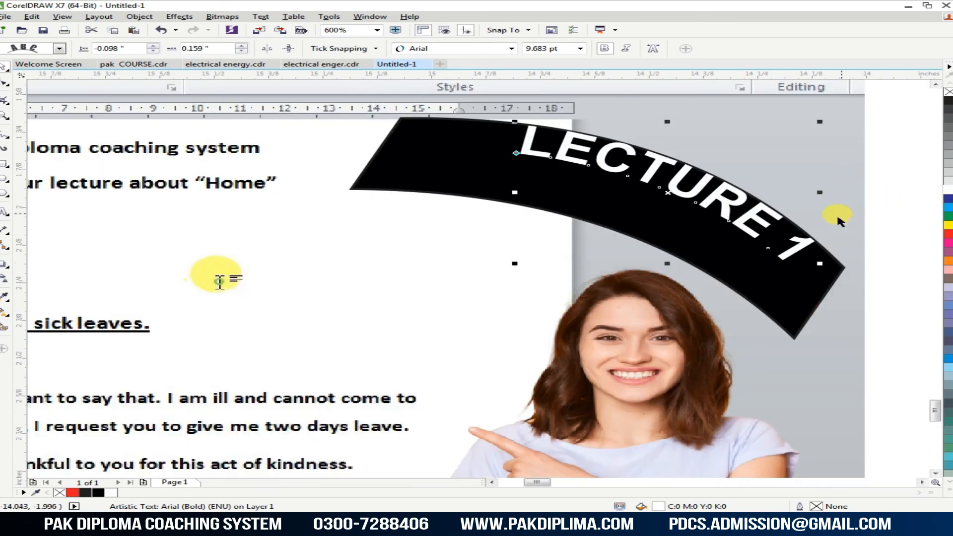
shift+click(796, 321)
key(ctrl+k)
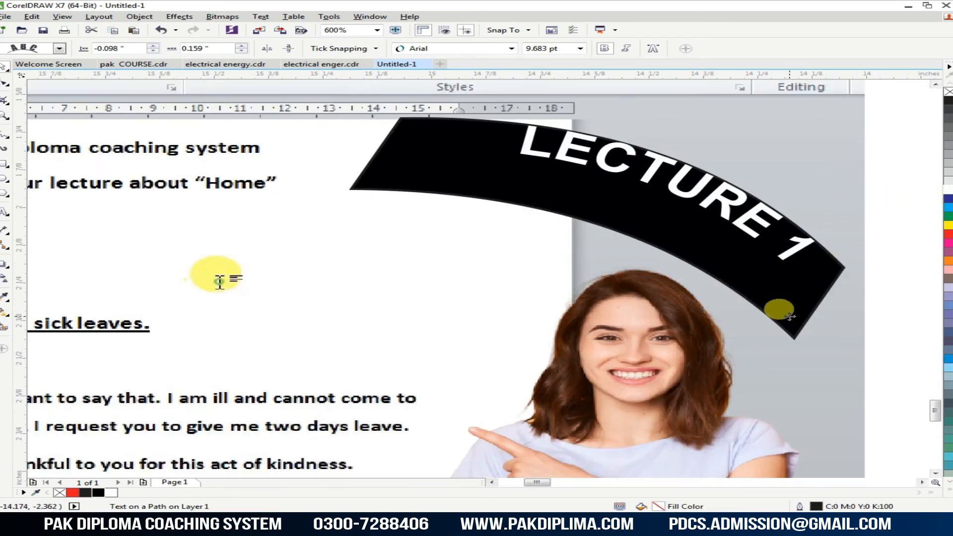
scroll(786, 315, down, 1)
click(788, 315)
click(780, 305)
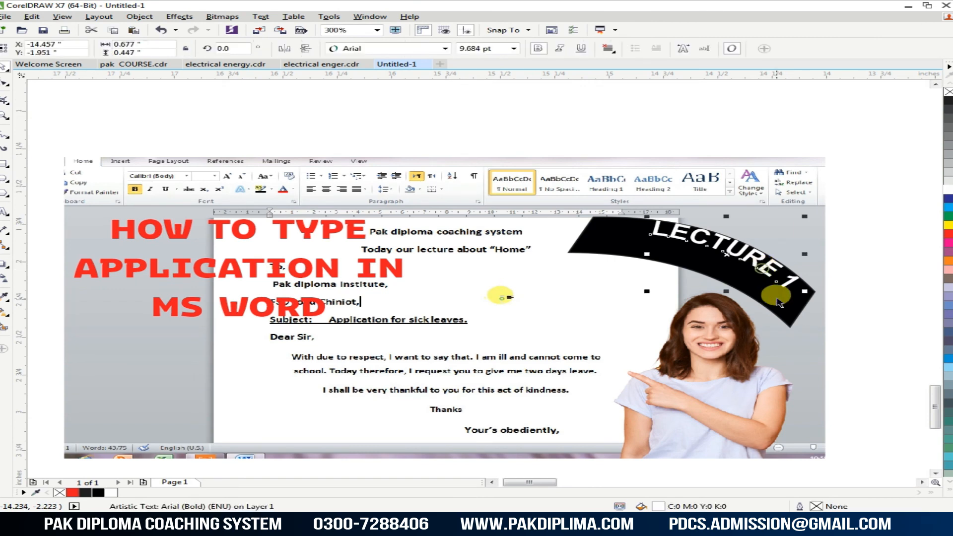
Step: Nudge the detached "LECTURE 1" text about 0.1 inch left and 0.05 inch down to centre it on the banner
key(Down)
key(Down)
key(Down)
key(Down)
key(Left)
key(Left)
key(Left)
key(Left)
key(Left)
key(Left)
key(Left)
key(Left)
key(Left)
key(Left)
key(Left)
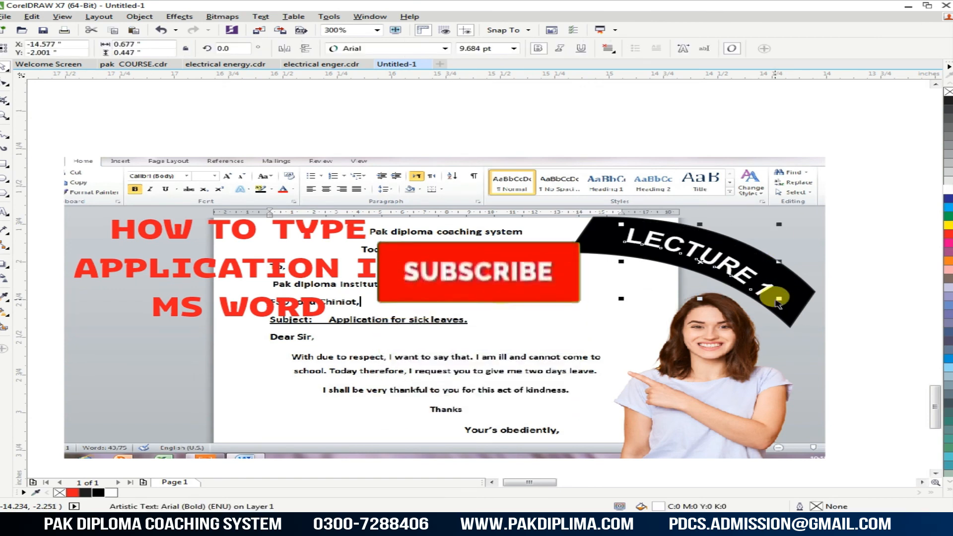
key(Right)
Step: Enlarge the "LECTURE 1" text to about 11.4 pt and rotate it slightly to follow the banner's curve
click(736, 274)
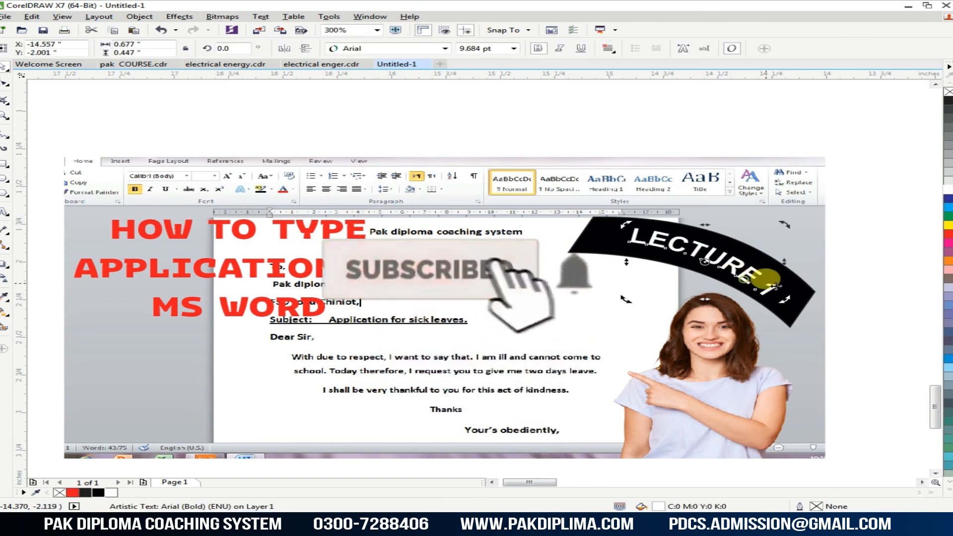
drag(783, 302, 802, 305)
click(862, 277)
click(784, 308)
click(751, 282)
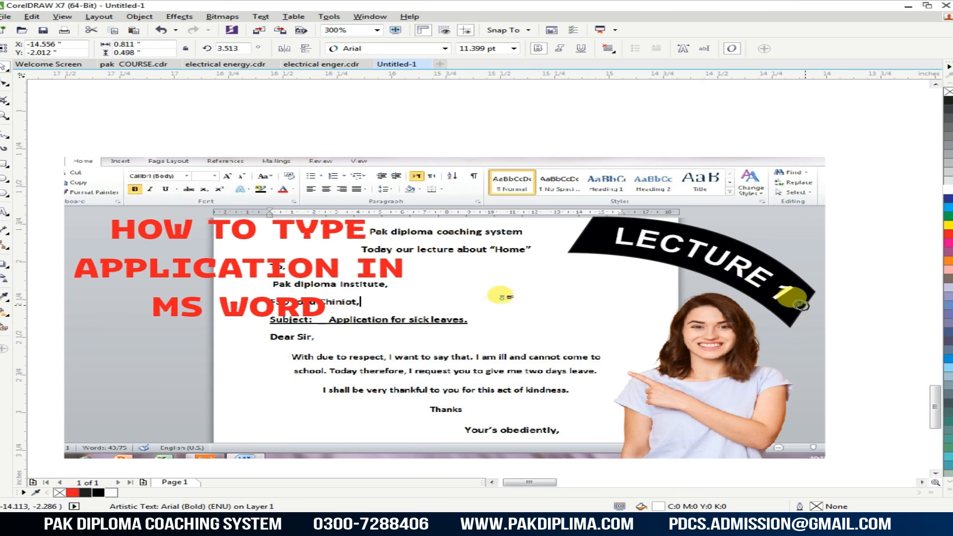
click(602, 286)
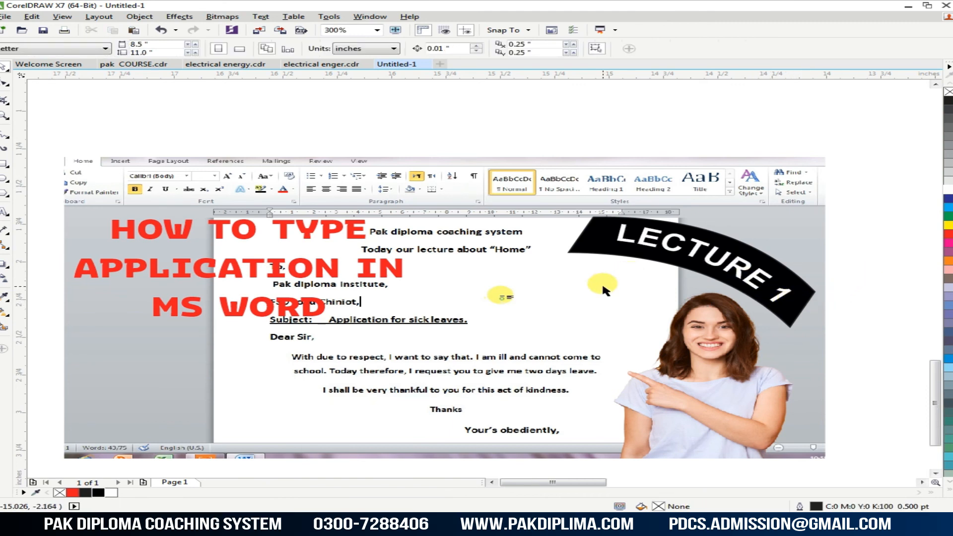
scroll(602, 286, down, 2)
drag(227, 171, 766, 393)
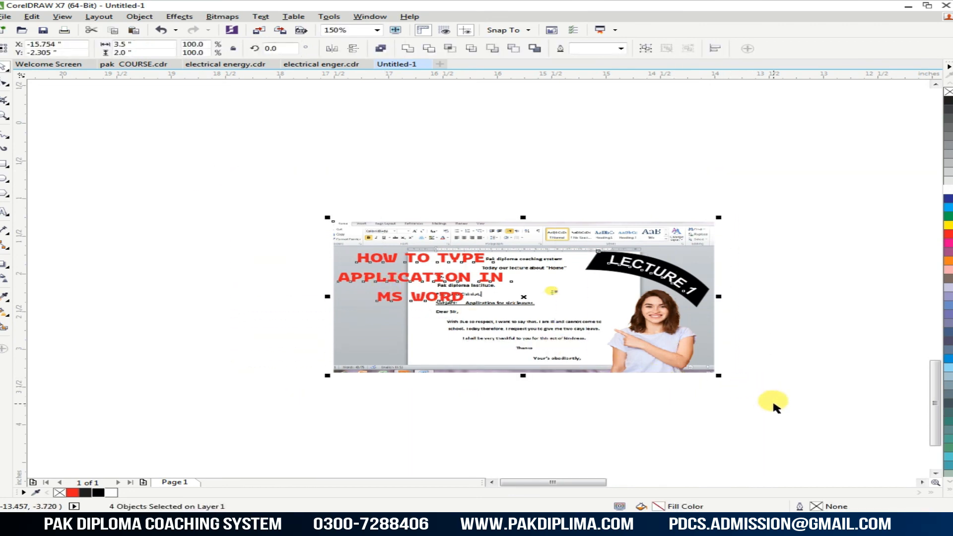
key(ctrl+s)
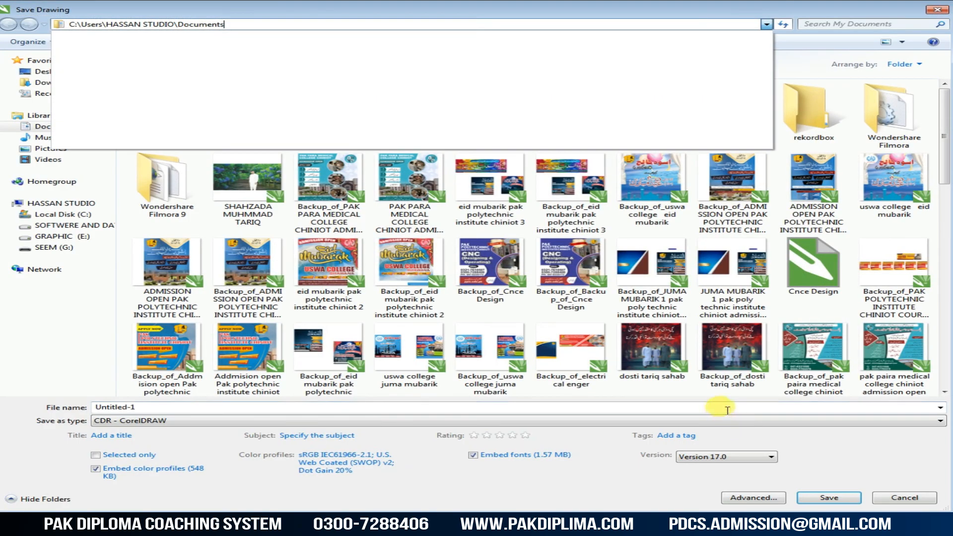
click(904, 498)
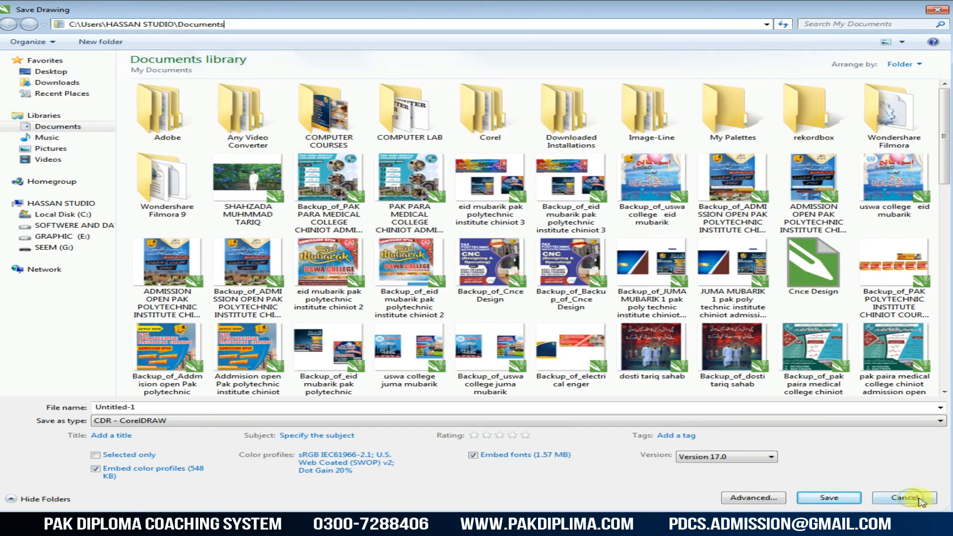
scroll(779, 407, up, 2)
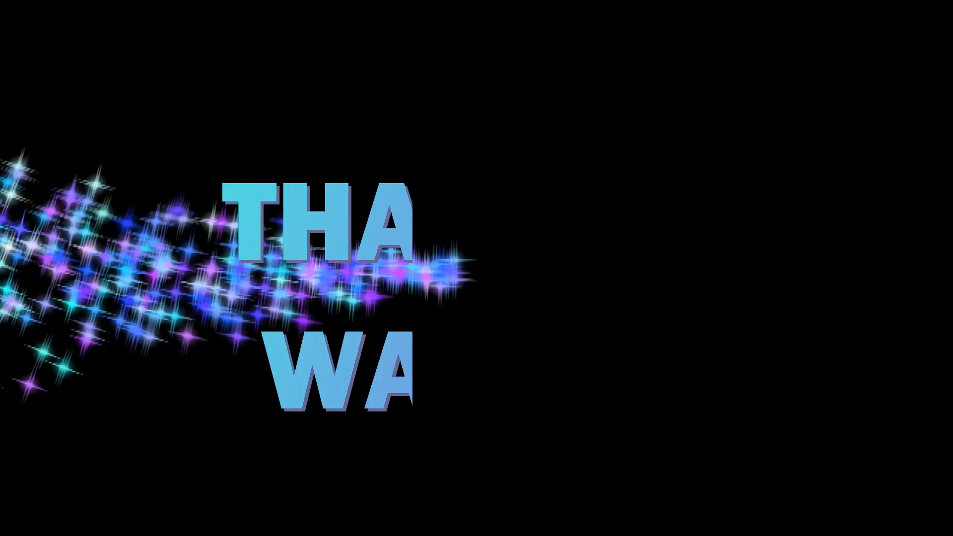